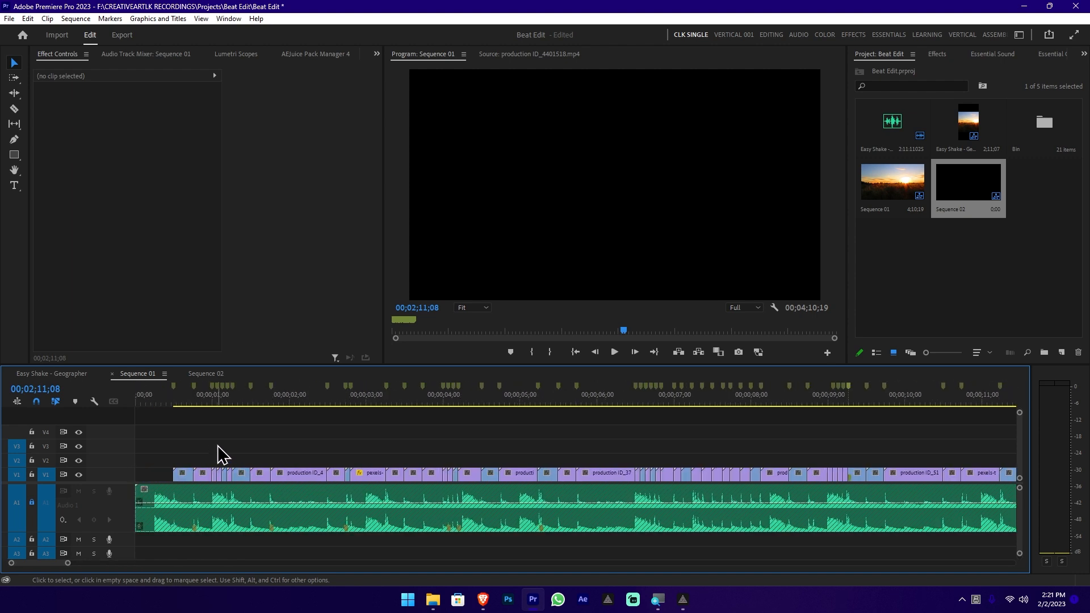
# - Open Sequence 02 and place the Easy Shake - Geographer music clip on audio track A1
pyautogui.click(218, 376)
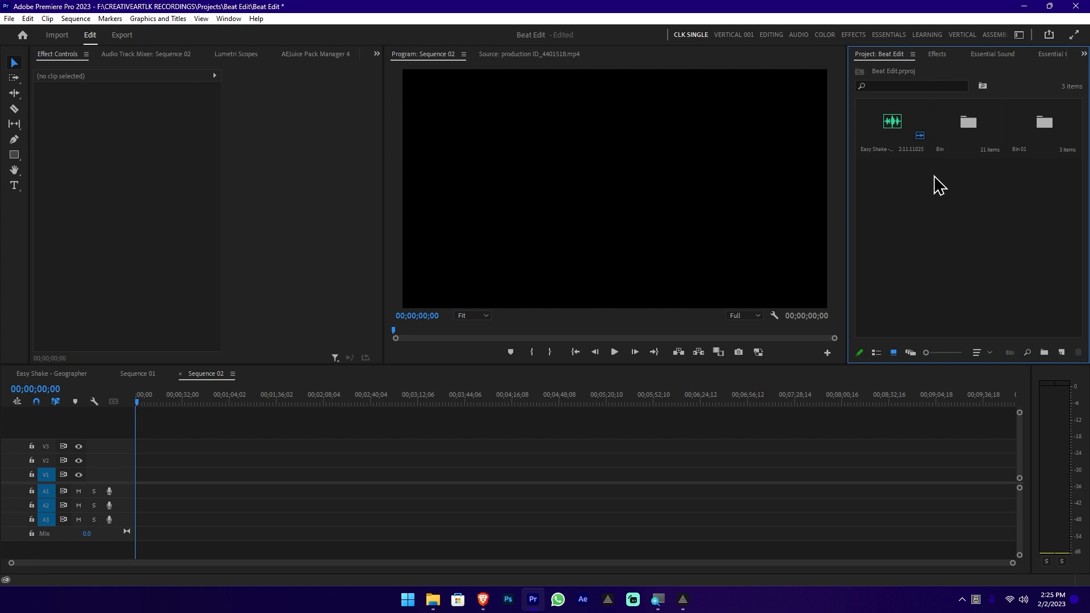
pyautogui.click(907, 136)
pyautogui.moveTo(770, 286); pyautogui.dragTo(197, 492)
pyautogui.keyDown('alt'); pyautogui.scroll(3, 254, 509); pyautogui.keyUp('alt')
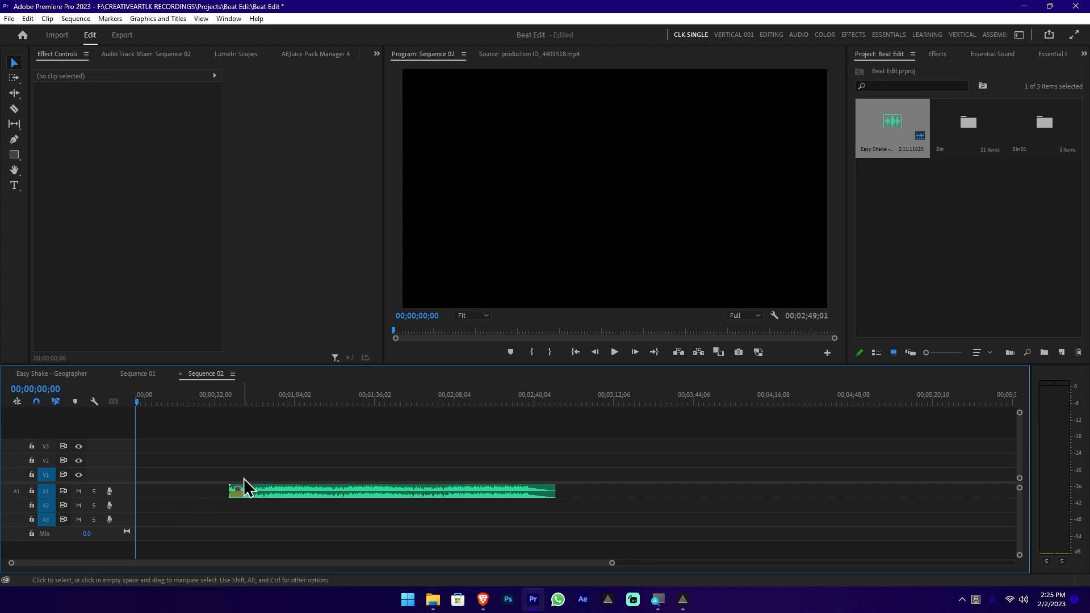
# - Increase the height of audio track A1 and move the music clip to the very start of the sequence
pyautogui.scroll(2, 243, 488)
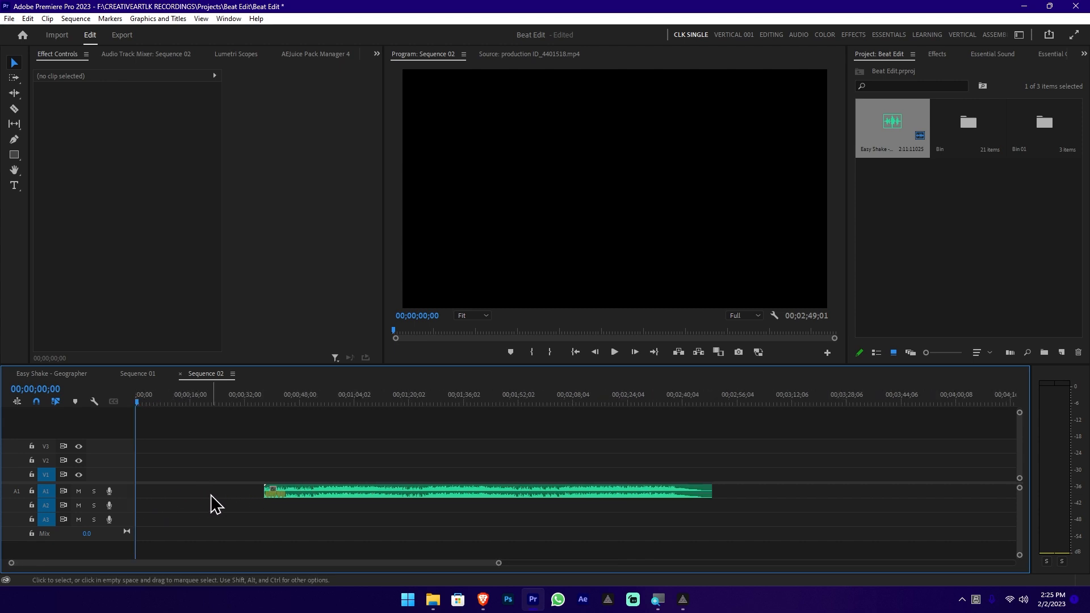
pyautogui.scroll(3, 211, 501)
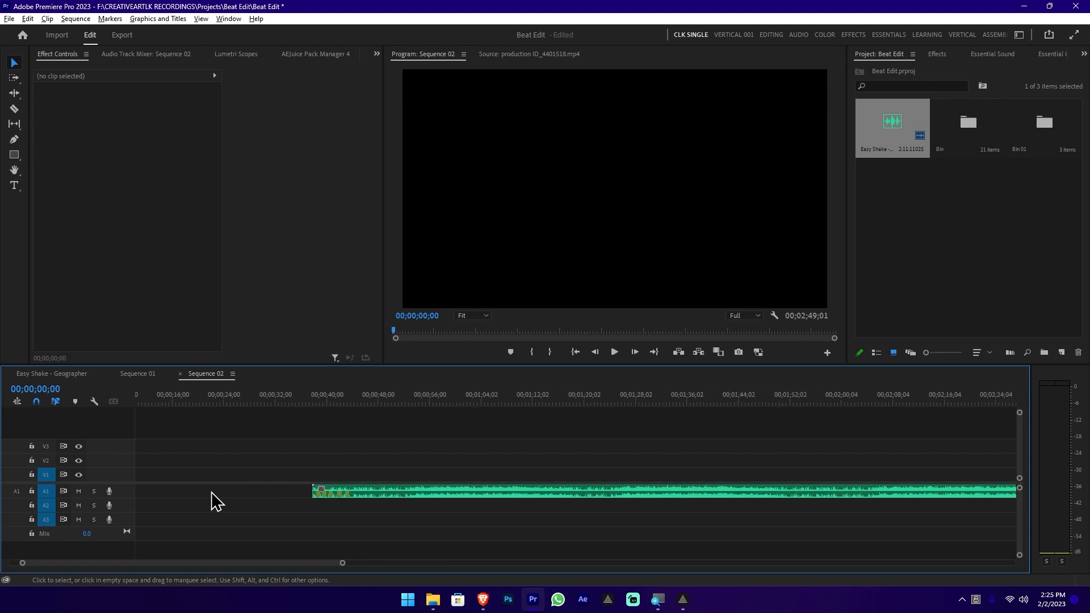
pyautogui.scroll(-1, 211, 491)
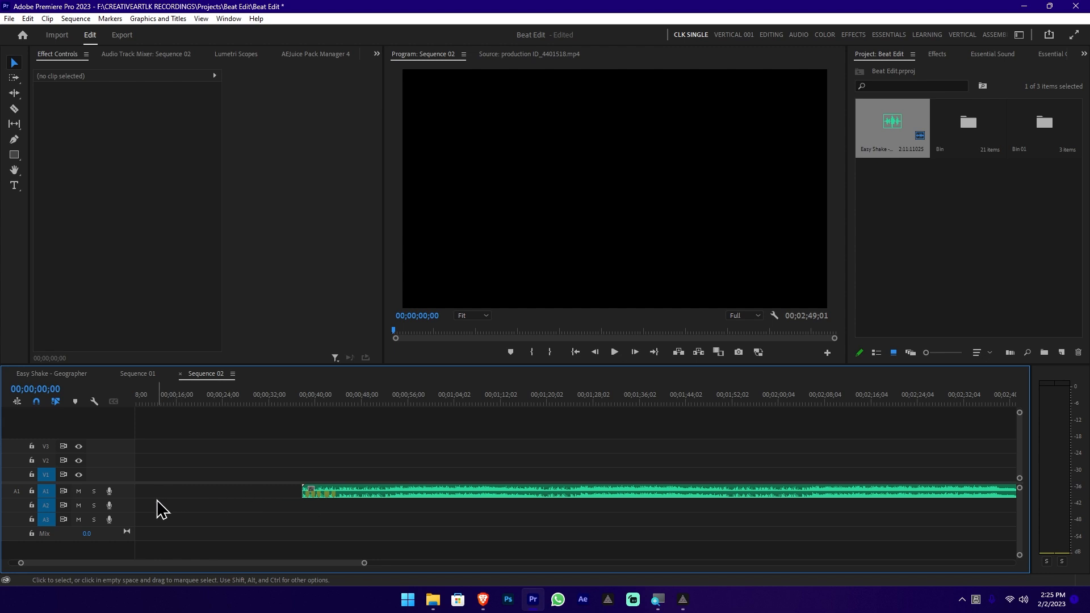
pyautogui.scroll(4, 130, 505)
pyautogui.scroll(1, 131, 507)
pyautogui.scroll(2, 127, 503)
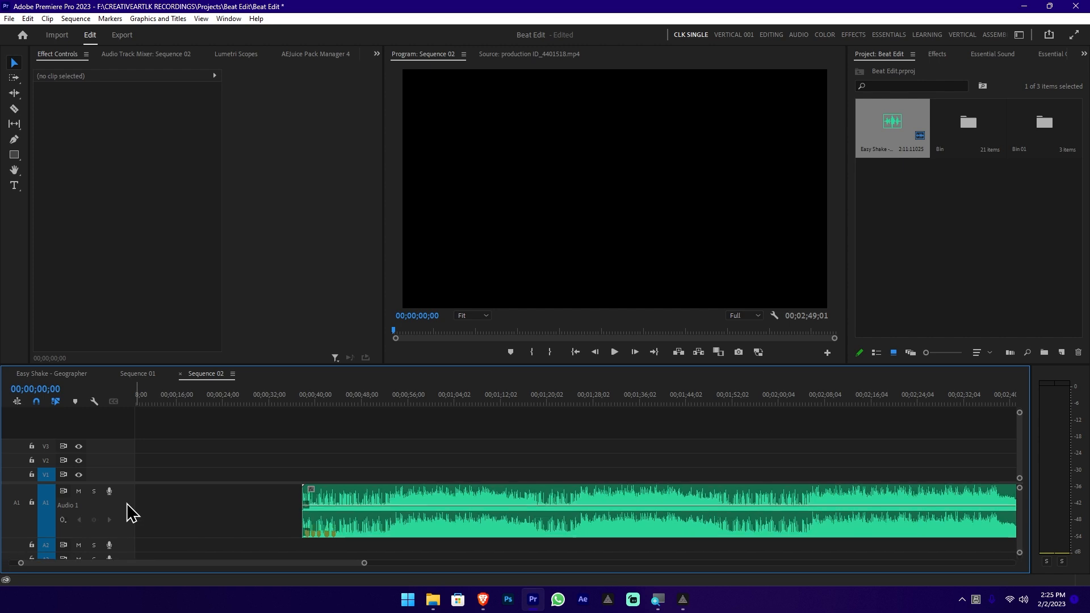
pyautogui.moveTo(445, 536); pyautogui.dragTo(277, 521)
pyautogui.scroll(5, 234, 510)
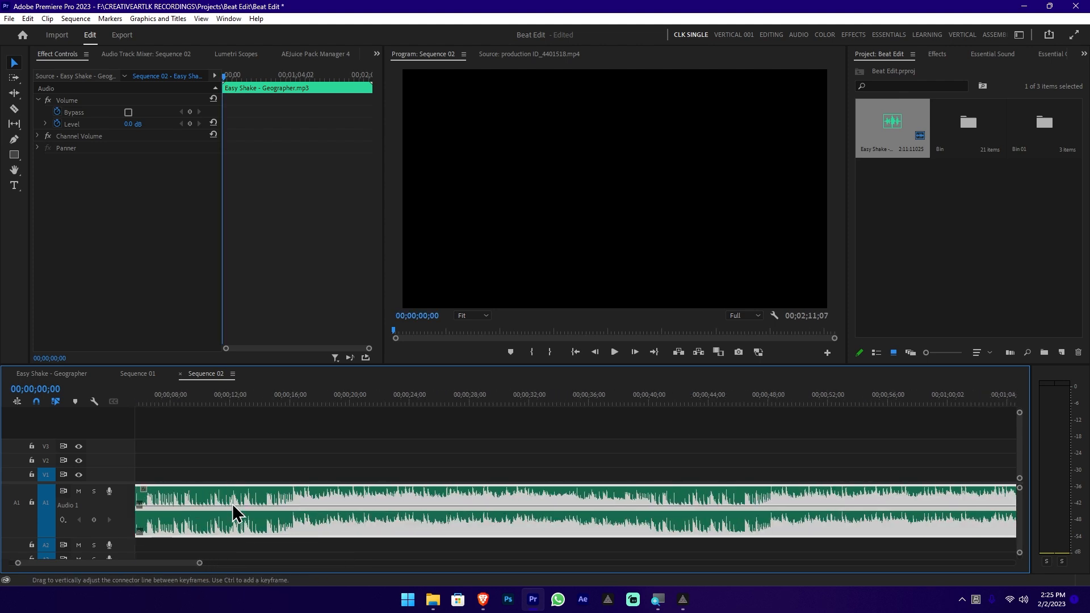
pyautogui.scroll(2, 232, 503)
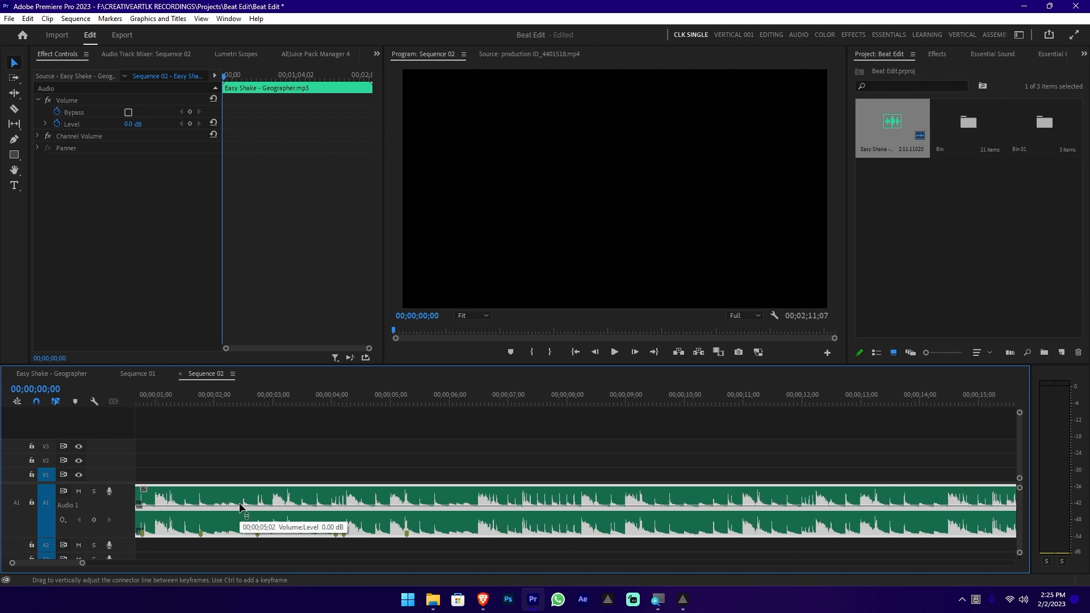
pyautogui.scroll(1, 240, 505)
pyautogui.click(318, 448)
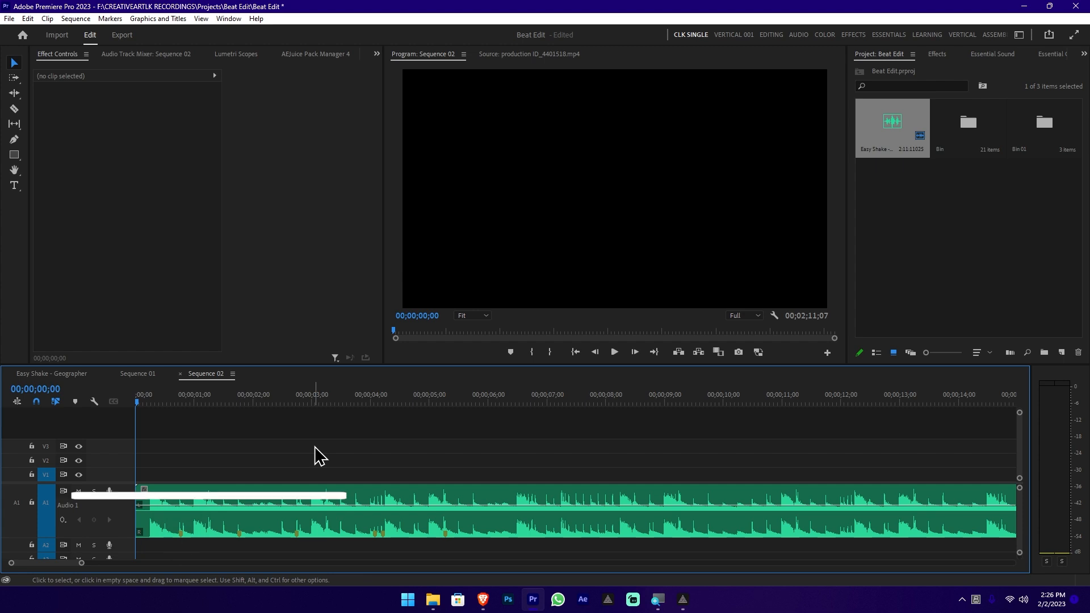
# - Turn off the Show Audio Waveform display option for the timeline and select the music clip
pyautogui.moveTo(299, 458); pyautogui.dragTo(469, 522)
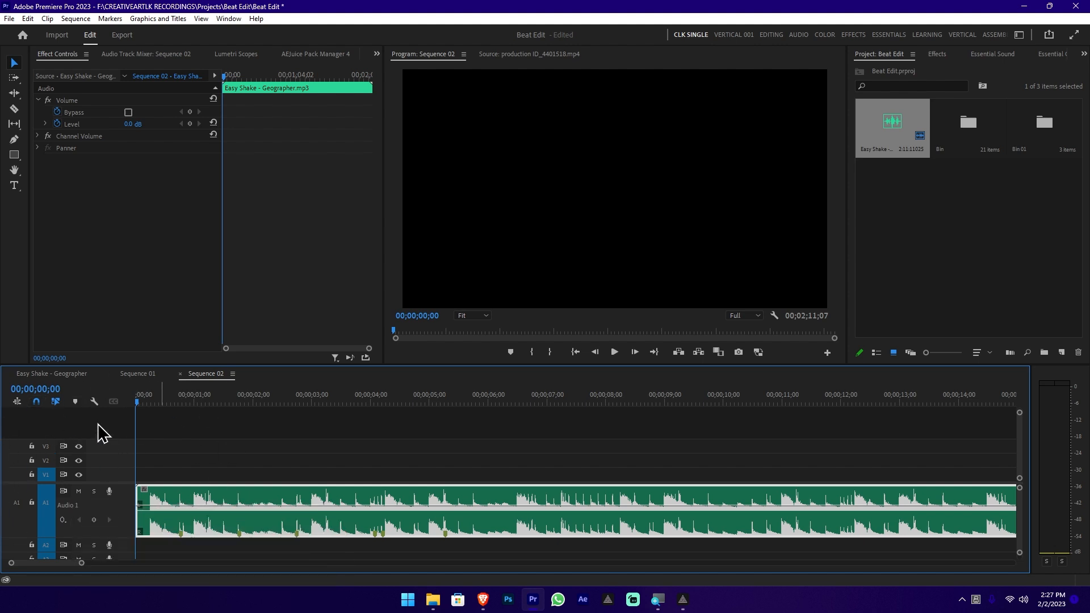
pyautogui.click(94, 401)
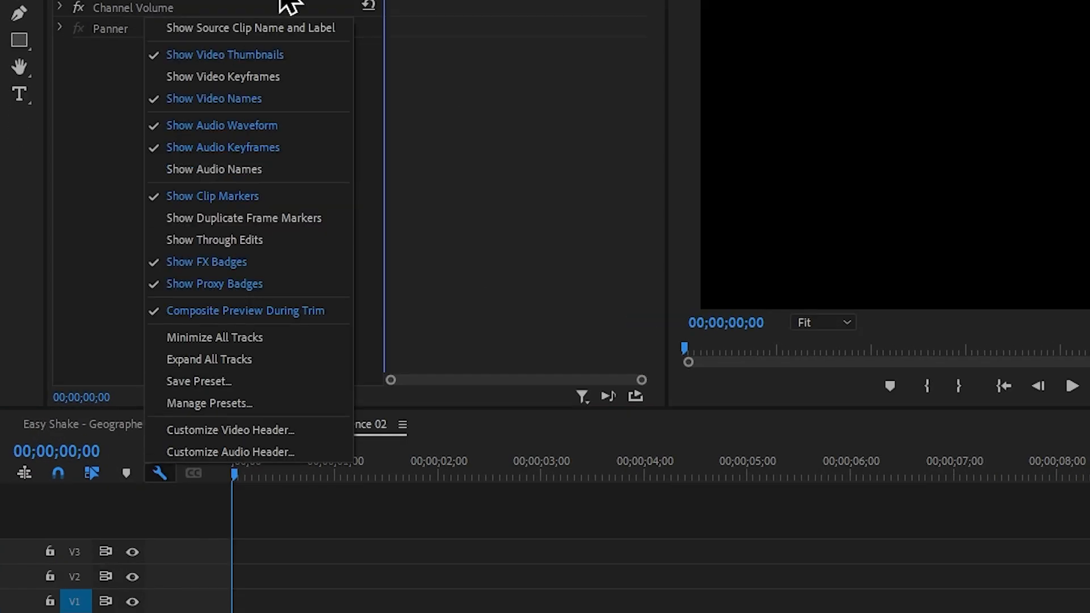
pyautogui.click(280, 126)
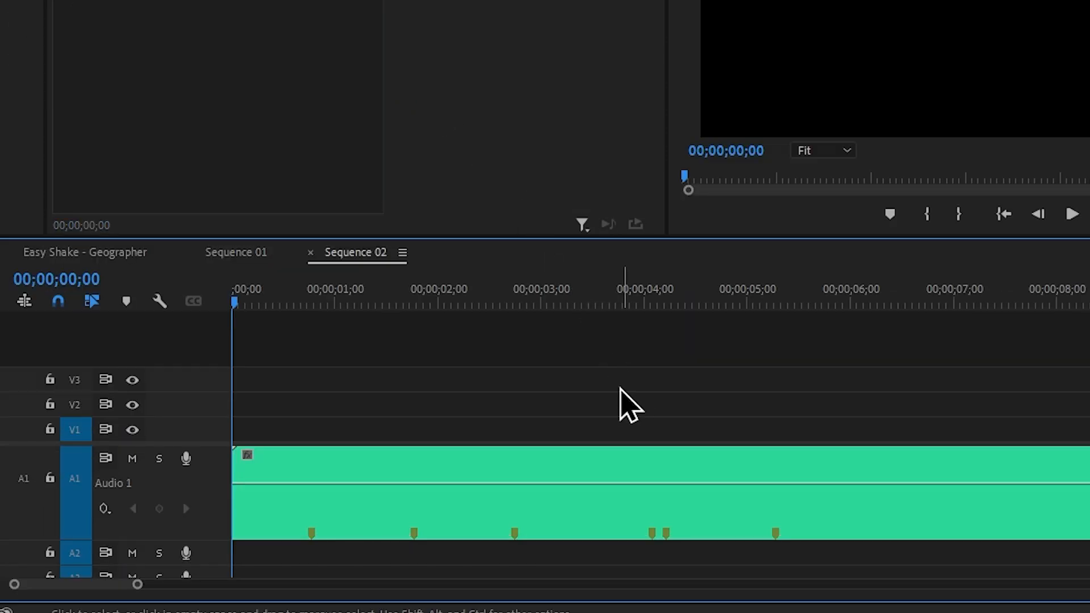
pyautogui.moveTo(563, 373); pyautogui.dragTo(844, 521)
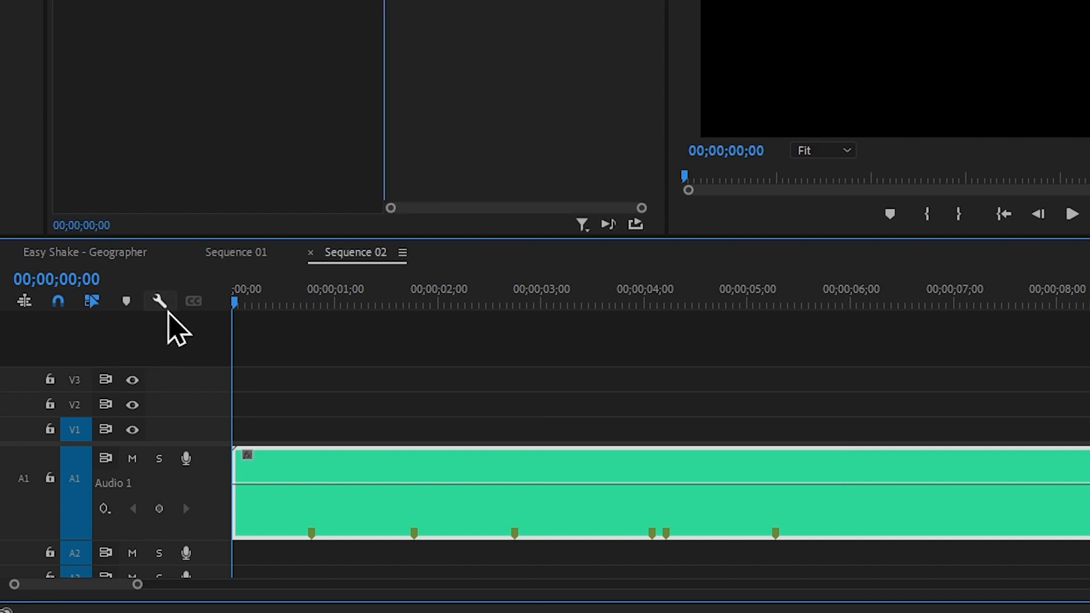
# - Turn the Show Audio Waveform display option back on for the timeline
pyautogui.click(160, 302)
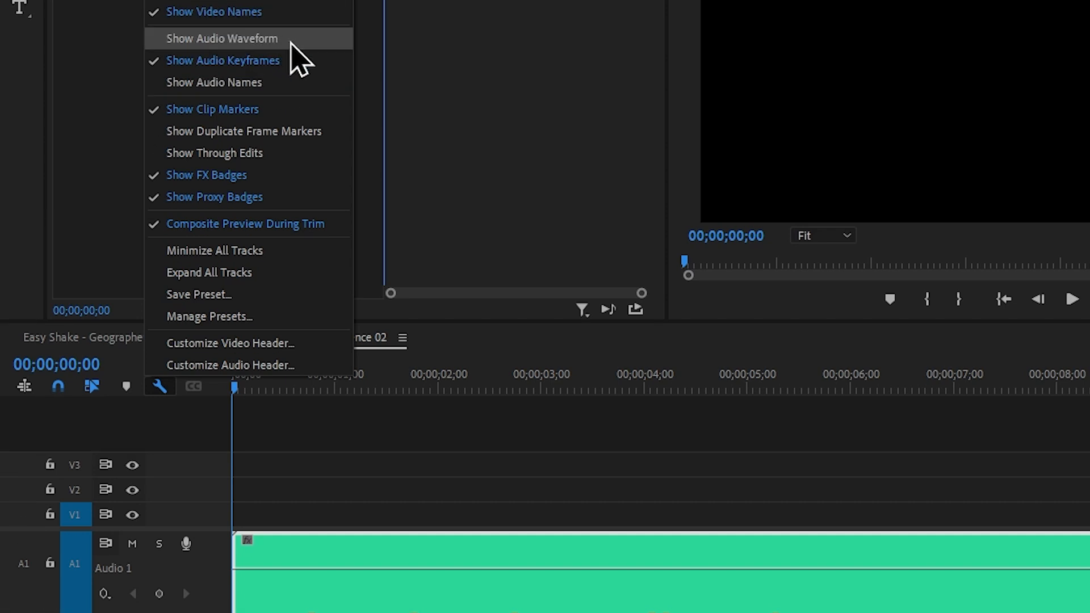
pyautogui.click(290, 41)
pyautogui.moveTo(392, 473); pyautogui.dragTo(540, 552)
# - Play the opening seconds of Sequence 02 to listen for the music's beats
pyautogui.scroll(-1, 385, 542)
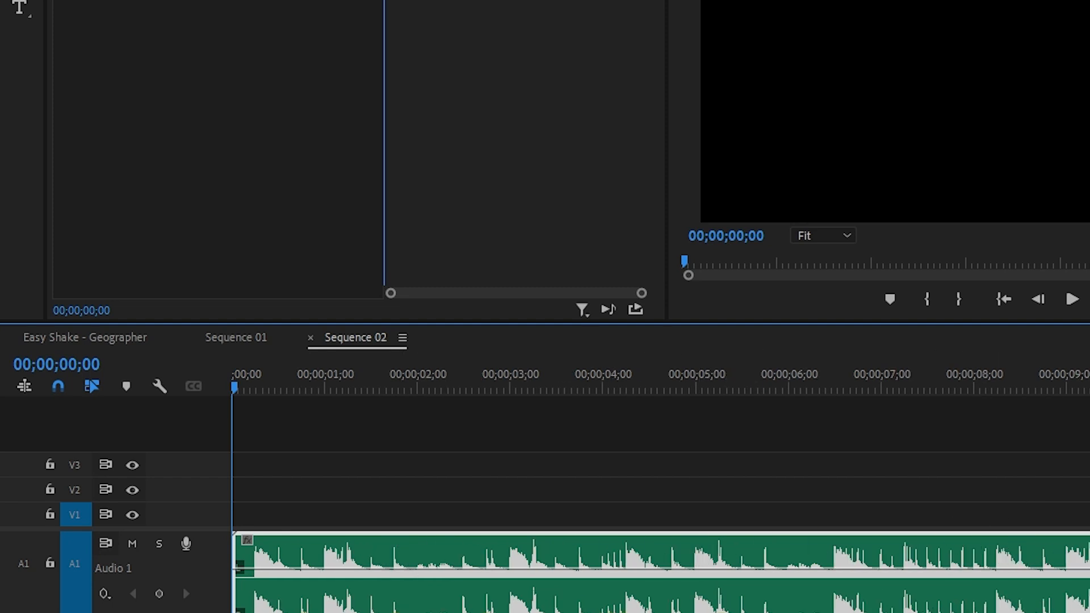
pyautogui.press('space')
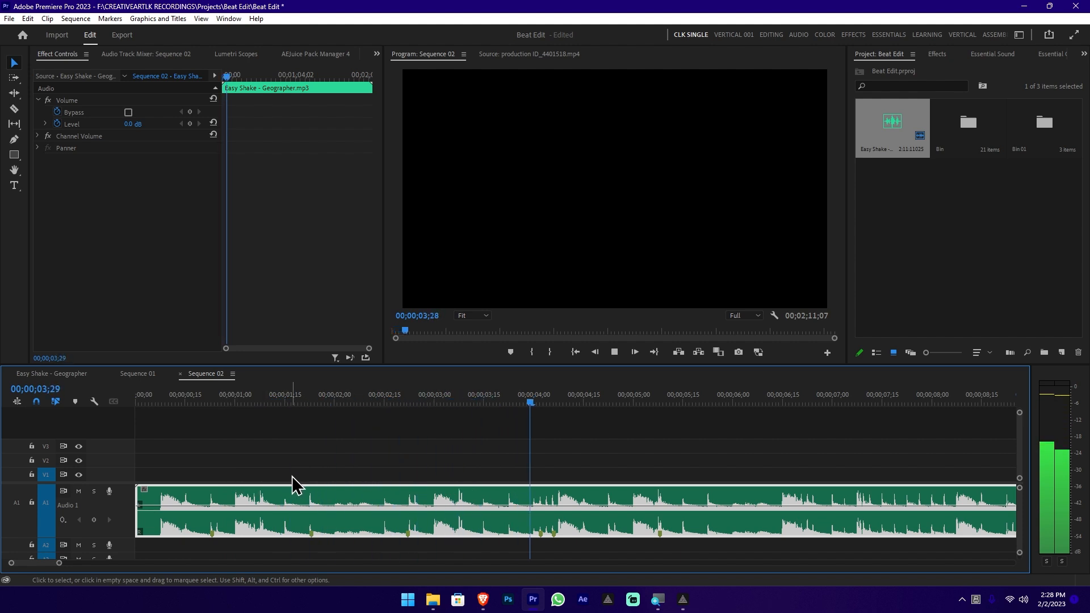
pyautogui.press('space')
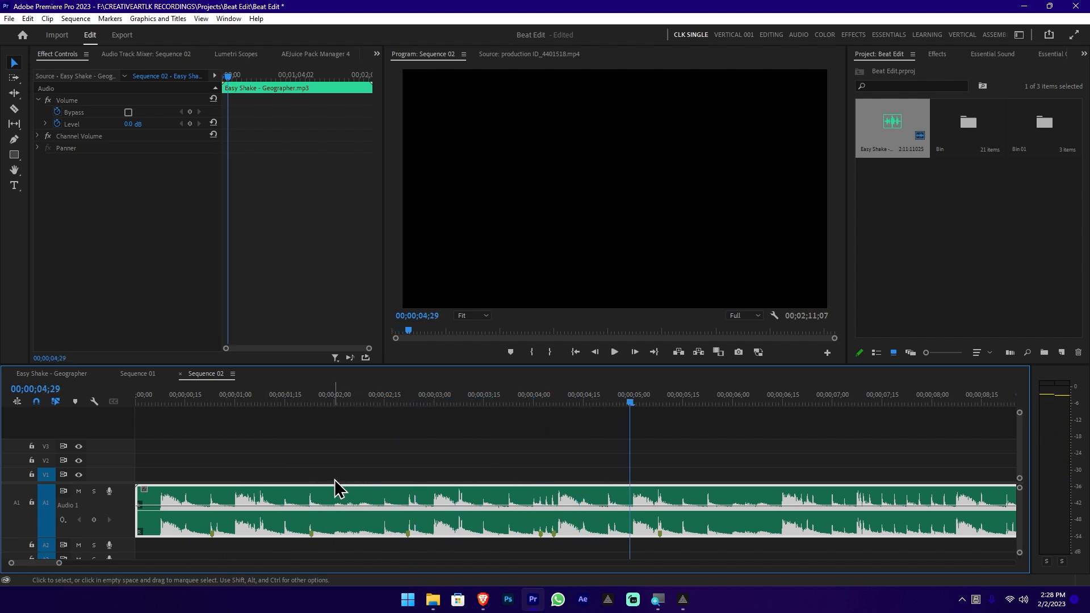
# - Add a sequence marker on the first beat at 00;00;00;08 with no clip selected
pyautogui.moveTo(313, 401); pyautogui.dragTo(290, 435)
pyautogui.scroll(1, 242, 472)
pyautogui.scroll(1, 250, 478)
pyautogui.scroll(2, 249, 478)
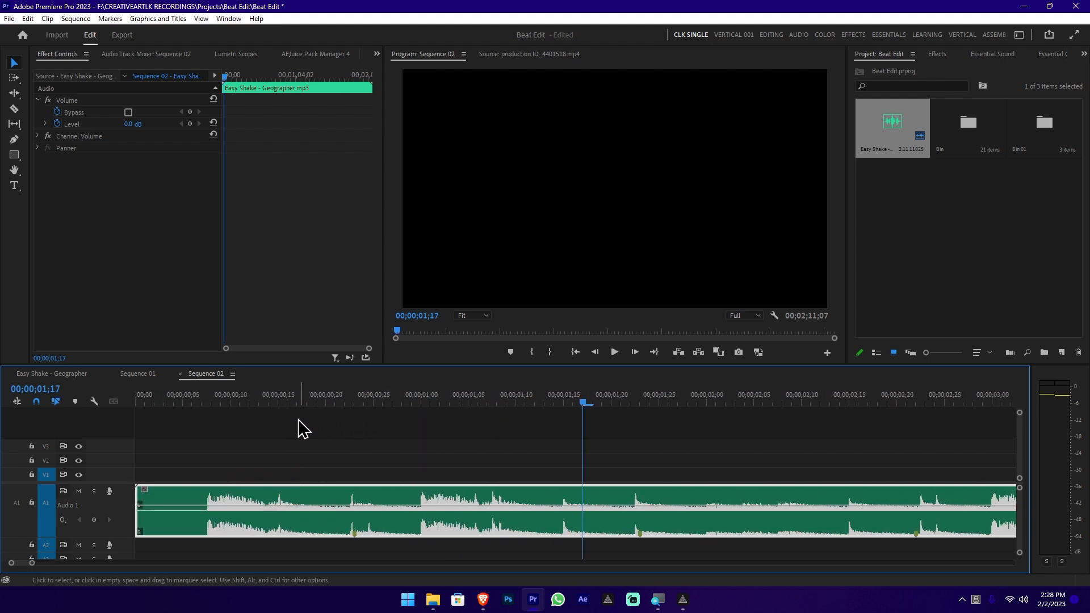
pyautogui.scroll(1, 283, 417)
pyautogui.click(264, 402)
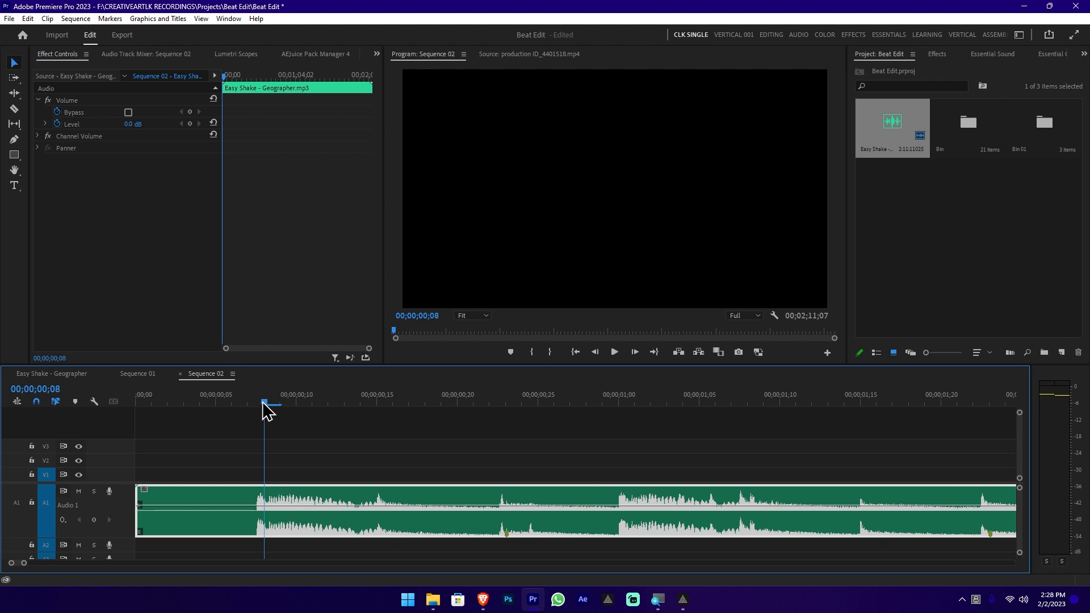
pyautogui.click(295, 432)
pyautogui.press('m')
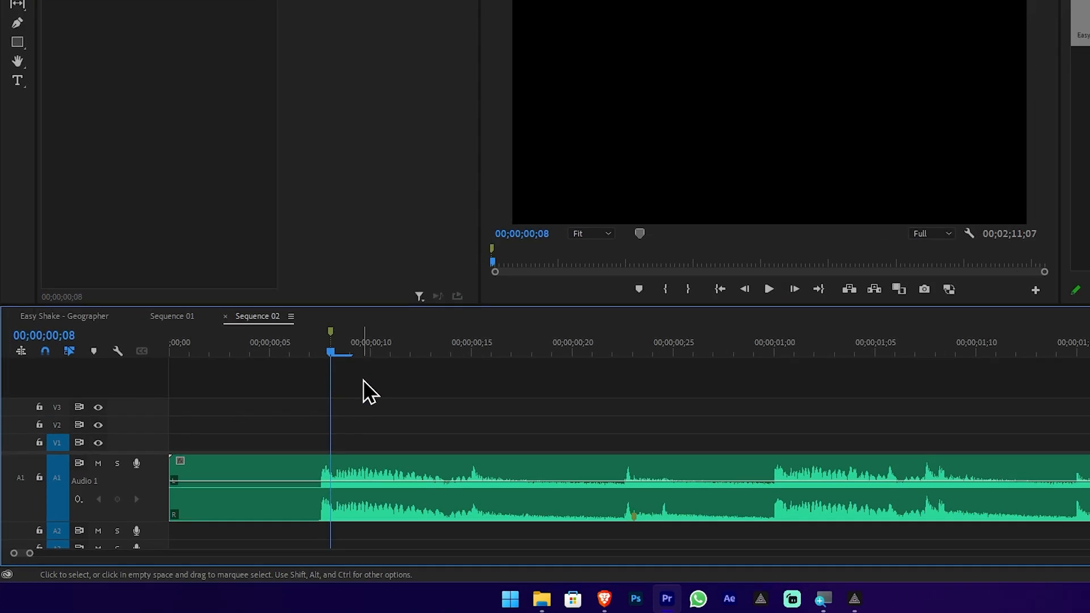
# - Move the playhead to the beat at 00;00;00;15 and lock audio track A1
pyautogui.click(381, 469)
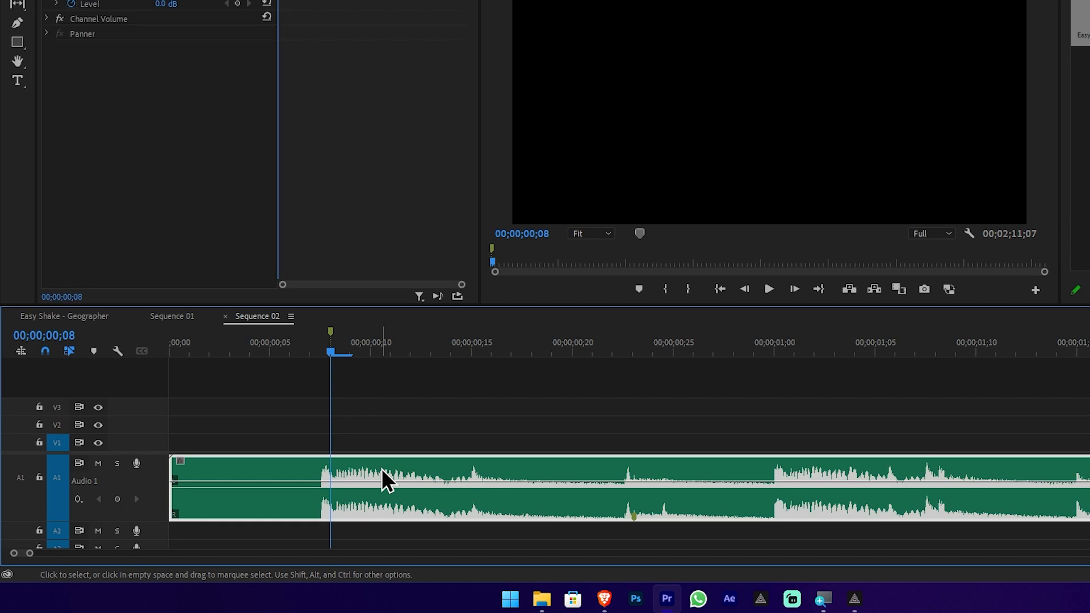
pyautogui.click(423, 384)
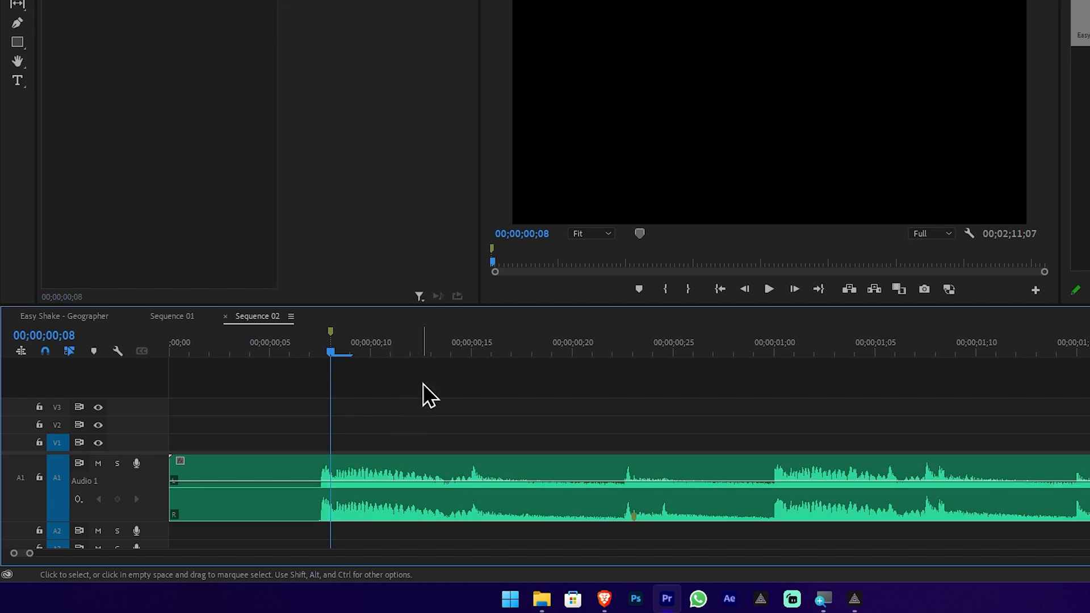
pyautogui.moveTo(332, 352); pyautogui.dragTo(472, 352)
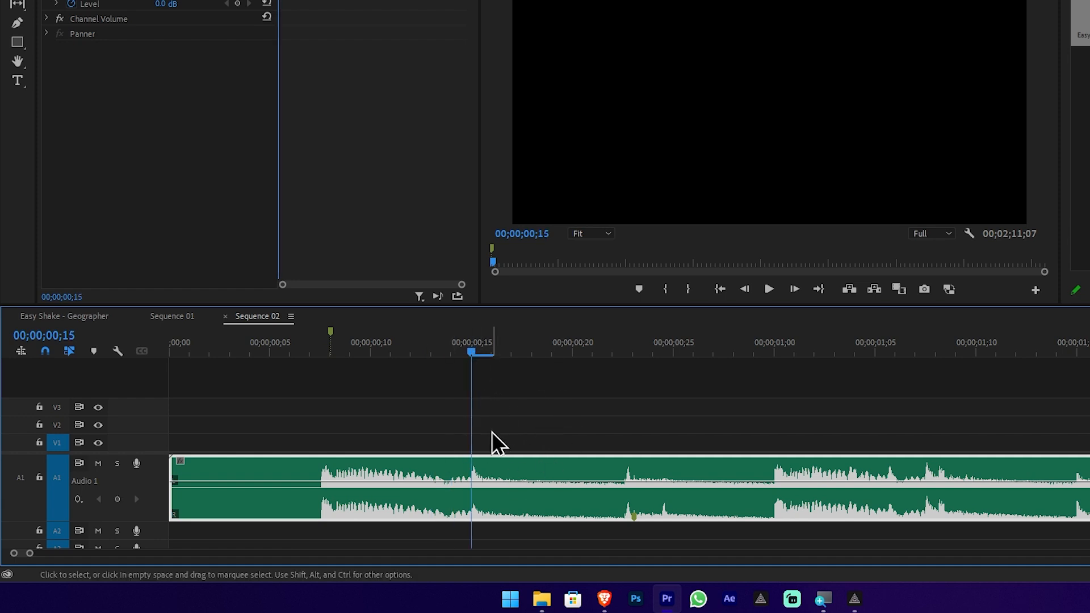
pyautogui.click(529, 380)
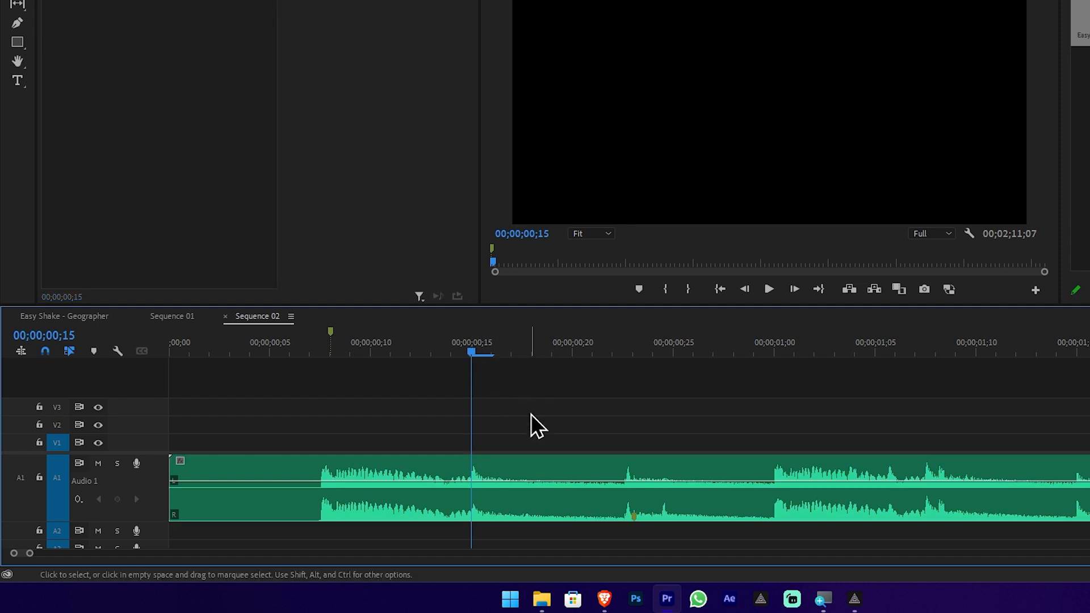
pyautogui.click(516, 476)
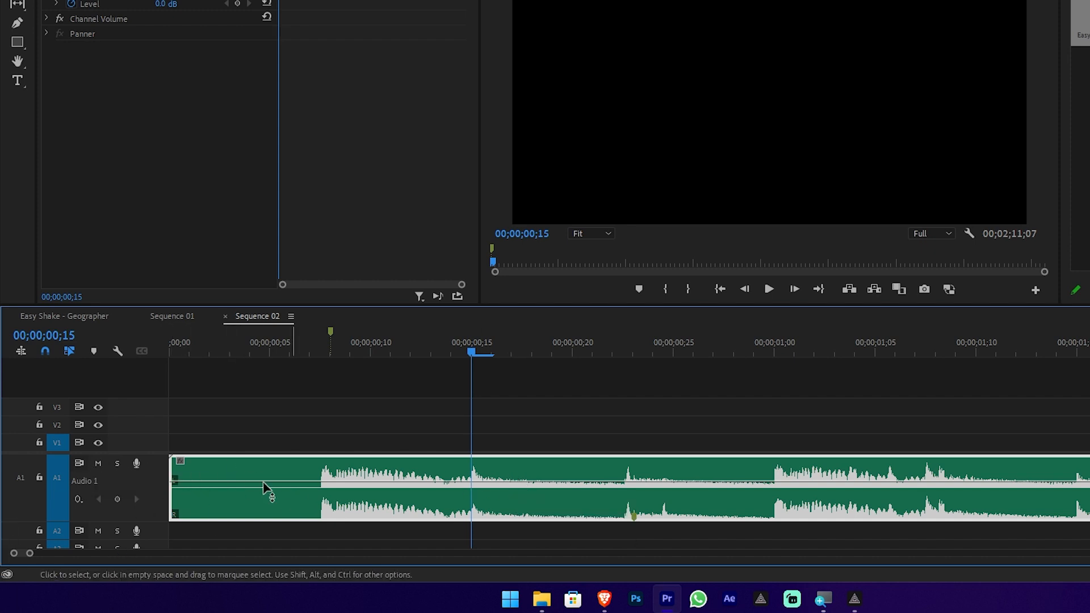
pyautogui.click(39, 477)
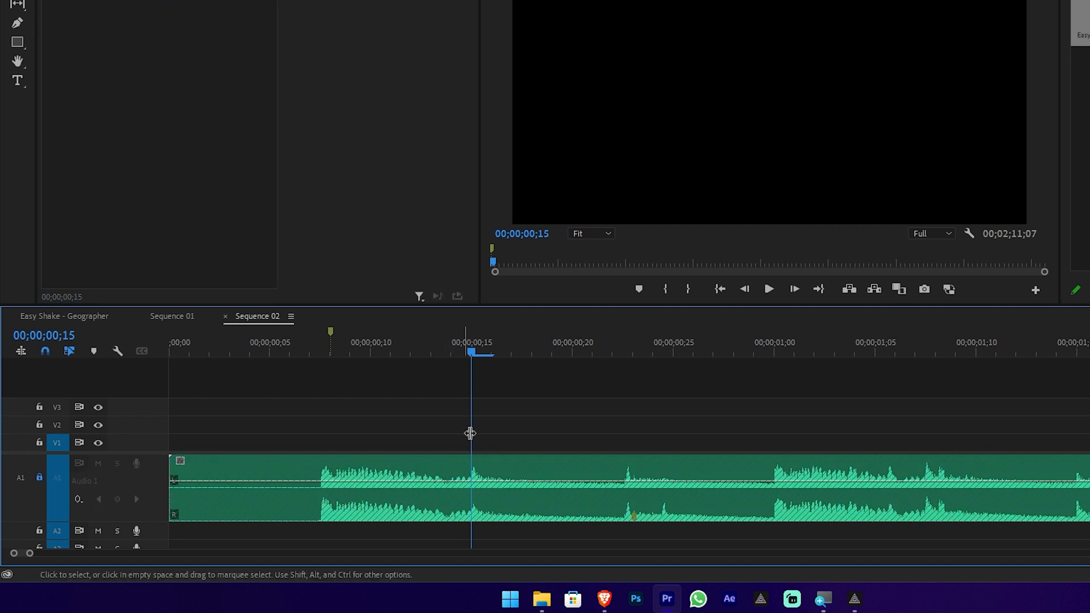
# - Add sequence markers on the beats at 00;00;00;15, 00;00;00;23 and 00;00;00;25
pyautogui.moveTo(478, 353); pyautogui.dragTo(635, 333)
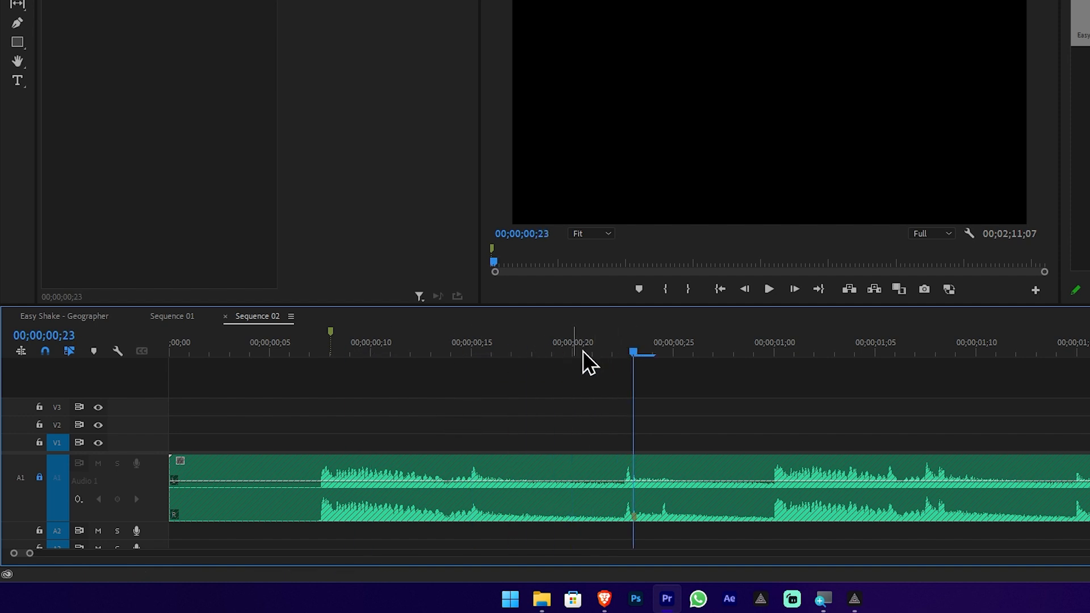
pyautogui.moveTo(508, 349); pyautogui.dragTo(471, 353)
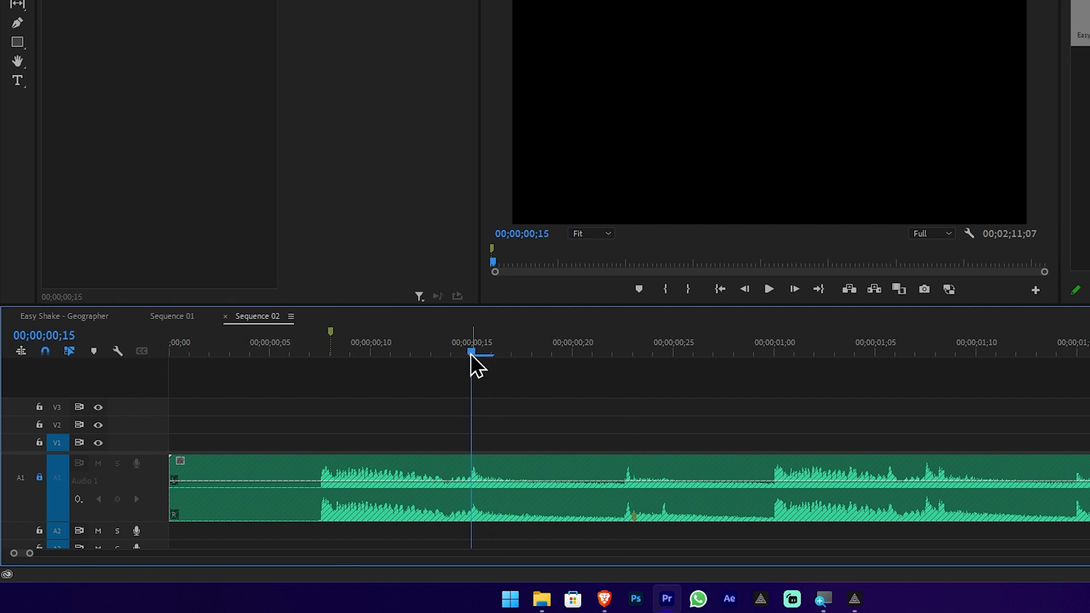
pyautogui.press('m')
pyautogui.click(633, 349)
pyautogui.press('m')
pyautogui.press('Right')
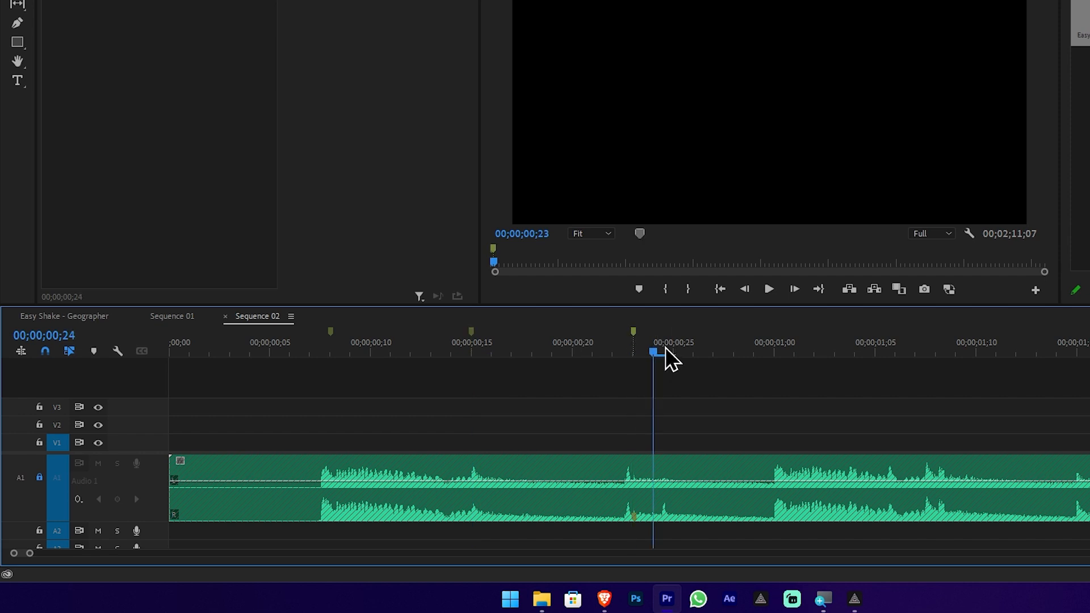
pyautogui.press('Right')
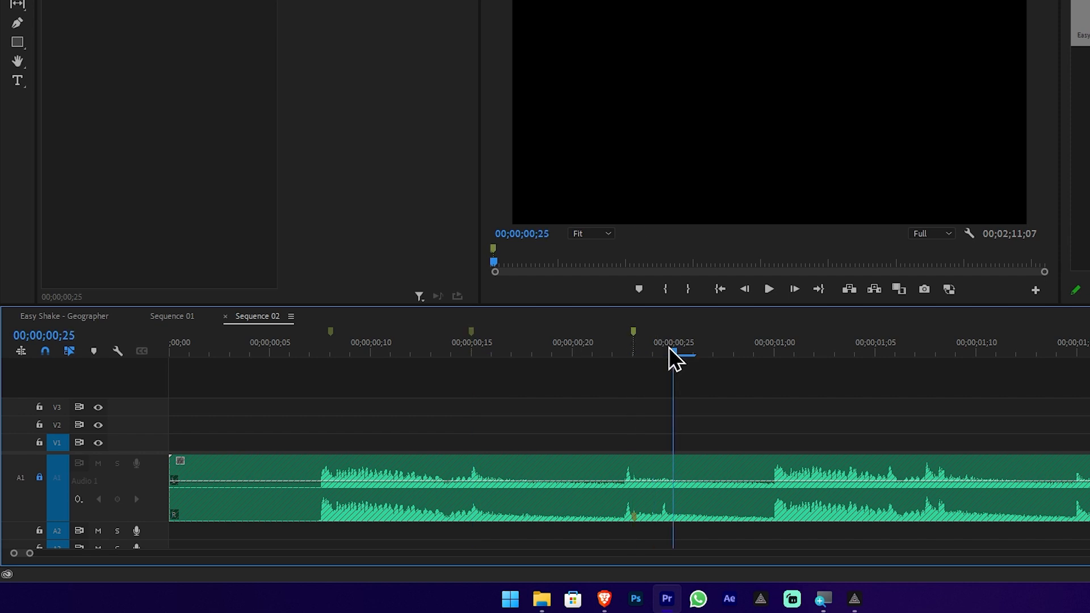
pyautogui.press('m')
# - Play the sequence from 00;00;01;16 to 00;00;11;13 and add nine sequence markers on the beats during playback
pyautogui.scroll(-1, 717, 414)
pyautogui.scroll(-2, 717, 414)
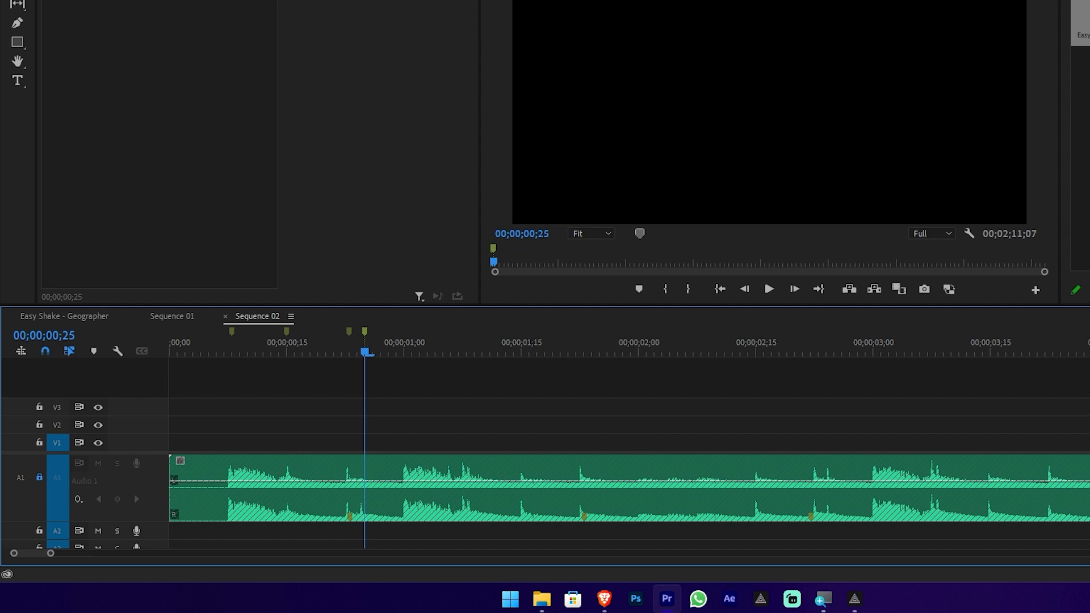
pyautogui.hotkey('alt', 'Tab')
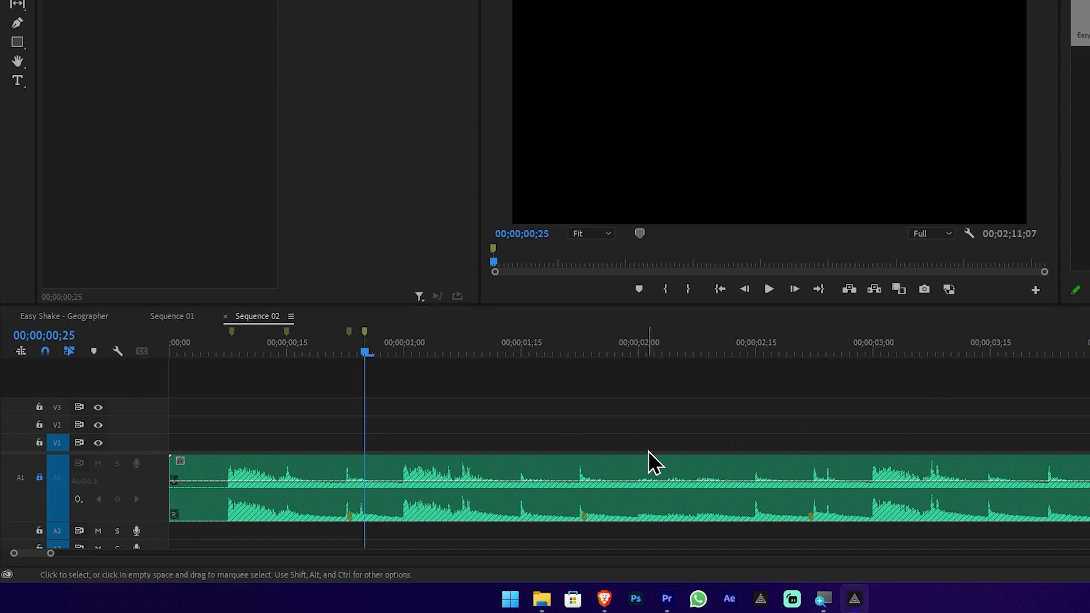
pyautogui.scroll(-1, 647, 453)
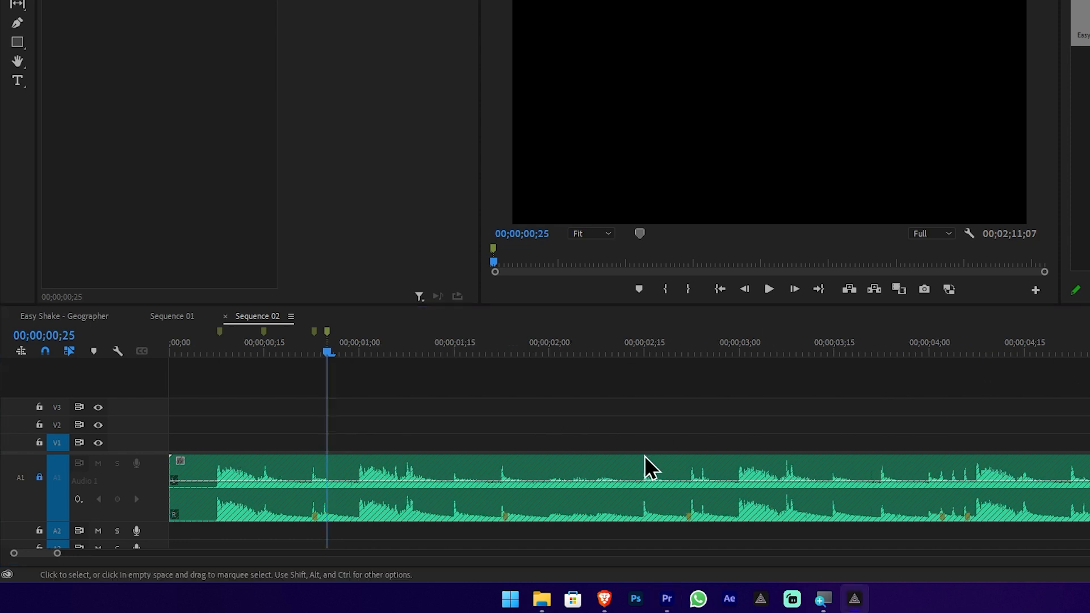
pyautogui.click(460, 344)
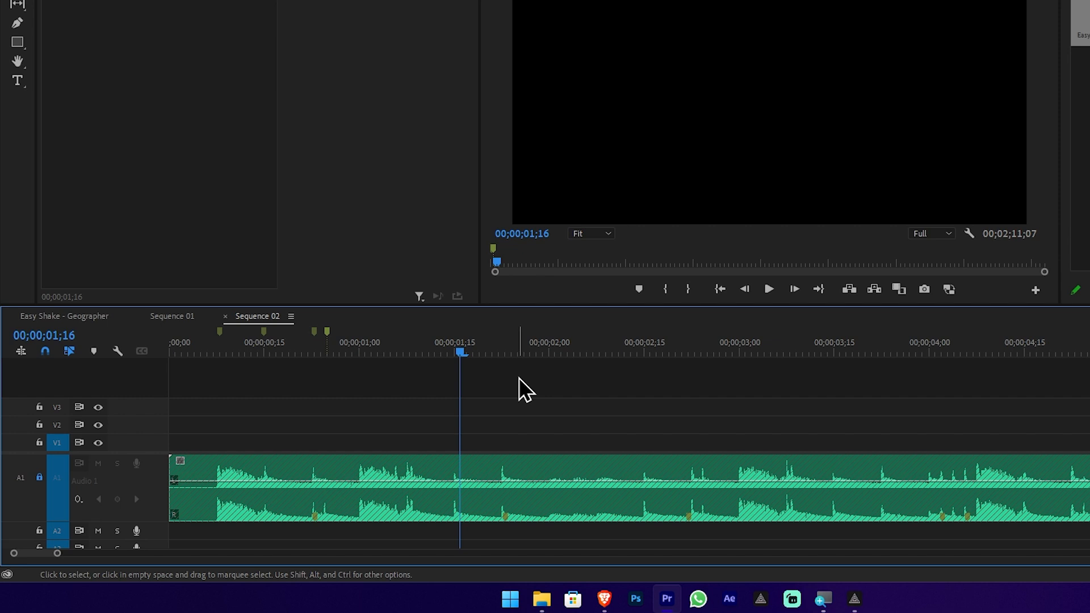
pyautogui.press('space')
pyautogui.press('m')
pyautogui.press('m')
pyautogui.press('m')
pyautogui.press('m')
pyautogui.press('m')
pyautogui.press('m')
pyautogui.press('m')
pyautogui.press('m')
pyautogui.press('m')
pyautogui.press('space')
pyautogui.press('-')
pyautogui.press('-')
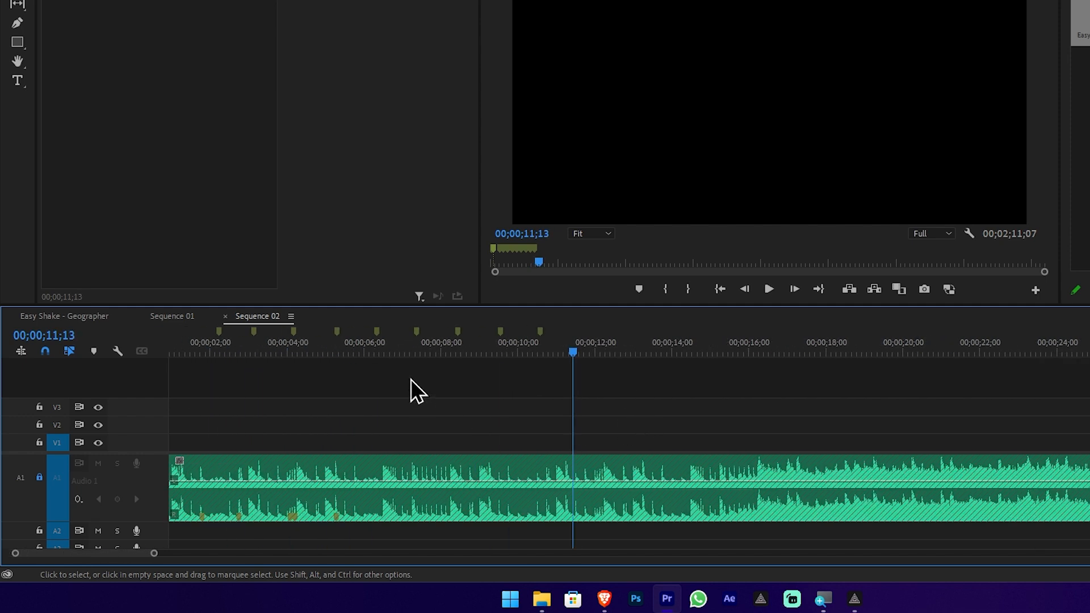
# - Undo all the sequence markers that were added during playback, keeping the first four beat markers
pyautogui.scroll(1, 411, 378)
pyautogui.hotkey('ctrl', 'z')
pyautogui.hotkey('ctrl', 'z')
pyautogui.hotkey('ctrl', 'z')
pyautogui.hotkey('ctrl', 'z')
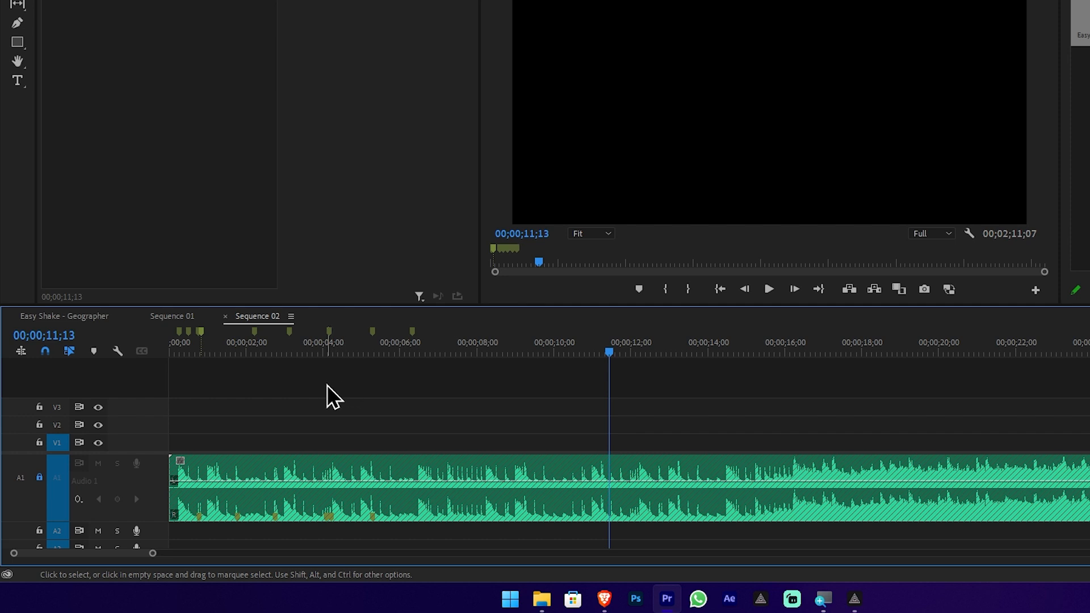
pyautogui.hotkey('ctrl', 'z')
pyautogui.hotkey('ctrl', 'z')
pyautogui.keyDown('alt'); pyautogui.scroll(1, 254, 369); pyautogui.keyUp('alt')
pyautogui.keyDown('alt'); pyautogui.scroll(1, 268, 361); pyautogui.keyUp('alt')
pyautogui.keyDown('alt'); pyautogui.scroll(1, 303, 379); pyautogui.keyUp('alt')
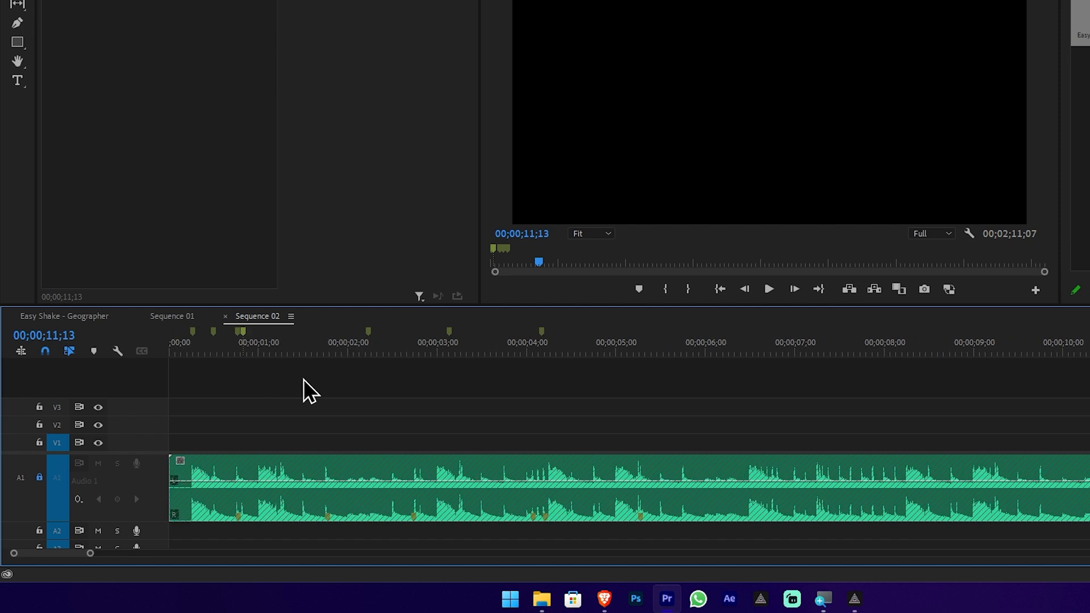
pyautogui.hotkey('ctrl', 'z')
pyautogui.hotkey('ctrl', 'z')
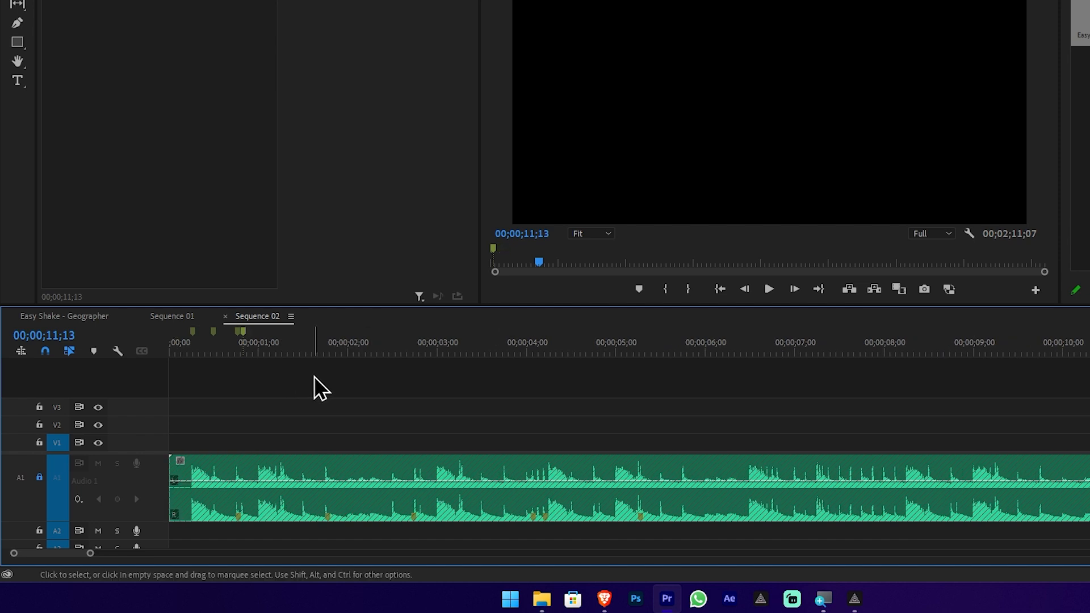
# - Add a sequence marker on the beat at 00;00;01;00
pyautogui.scroll(1, 301, 392)
pyautogui.keyDown('alt'); pyautogui.scroll(1, 302, 391); pyautogui.keyUp('alt')
pyautogui.scroll(2, 302, 392)
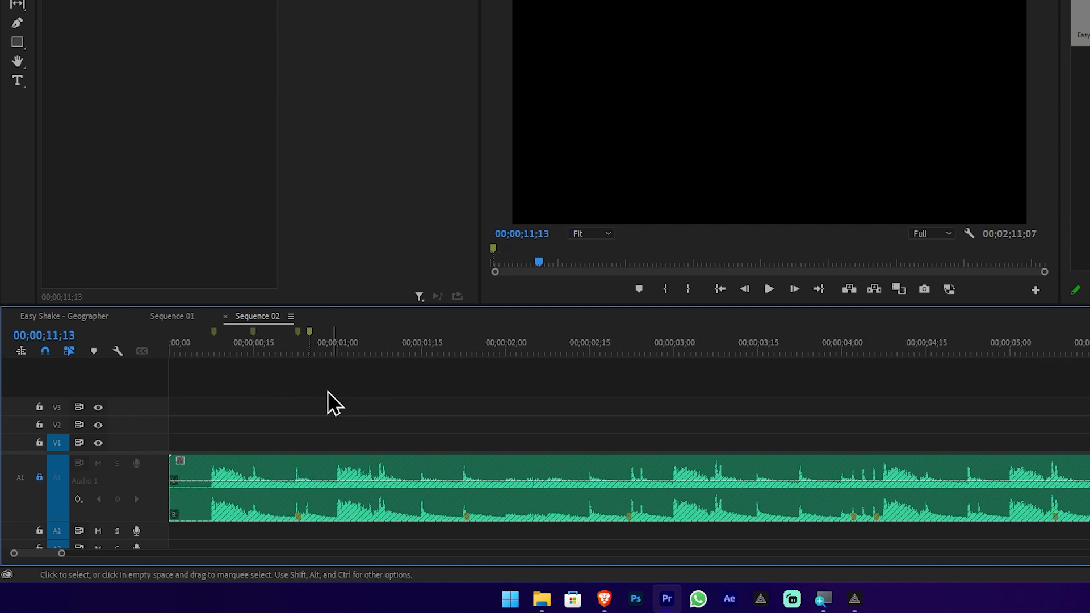
pyautogui.keyDown('alt'); pyautogui.scroll(1, 318, 399); pyautogui.keyUp('alt')
pyautogui.keyDown('alt'); pyautogui.scroll(1, 298, 416); pyautogui.keyUp('alt')
pyautogui.scroll(3, 298, 416)
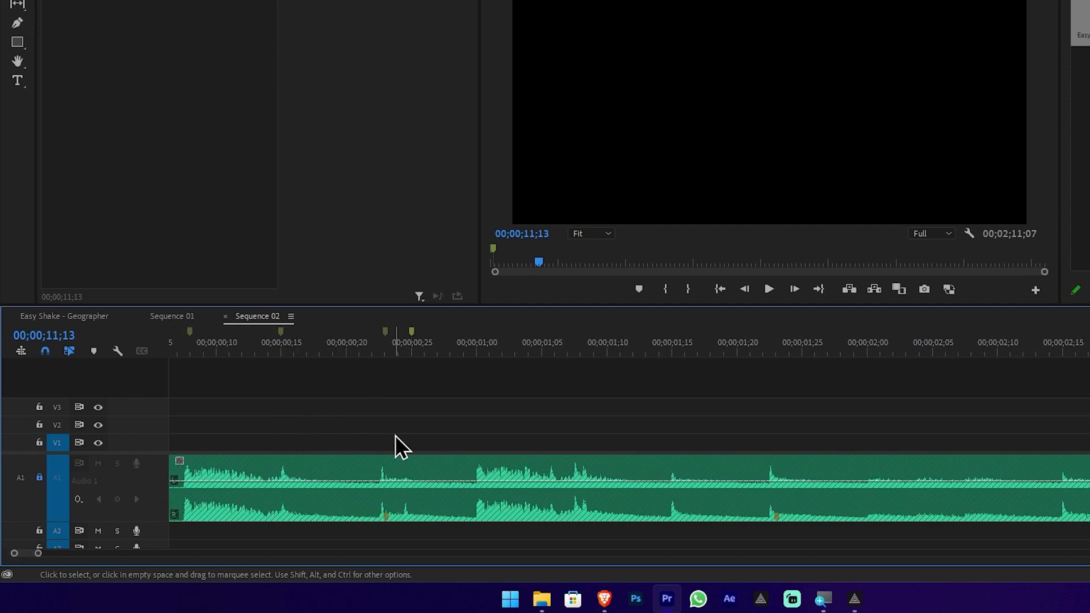
pyautogui.keyDown('alt'); pyautogui.scroll(1, 357, 487); pyautogui.keyUp('alt')
pyautogui.moveTo(357, 418); pyautogui.dragTo(557, 503)
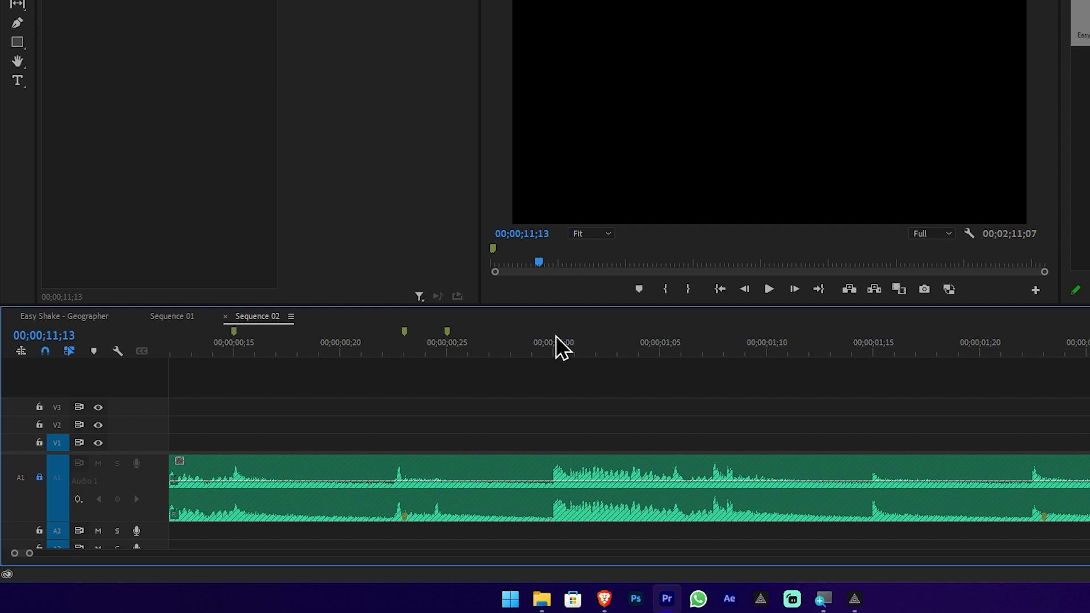
pyautogui.click(346, 345)
pyautogui.press('space')
pyautogui.click(556, 349)
pyautogui.press('m')
# - Add four more sequence markers at two-frame intervals, at 00;00;01;02, 00;00;01;04, 00;00;01;06 and 00;00;01;08
pyautogui.press('Right')
pyautogui.press('Right')
pyautogui.press('m')
pyautogui.press('Right')
pyautogui.press('Right')
pyautogui.press('m')
pyautogui.press('Right')
pyautogui.press('Right')
pyautogui.press('m')
pyautogui.press('Right')
pyautogui.press('Right')
pyautogui.press('m')
# - Add sequence markers on the beats at 00;00;01;15 and 00;00;01;22
pyautogui.scroll(-2, 710, 363)
pyautogui.click(769, 349)
pyautogui.press('m')
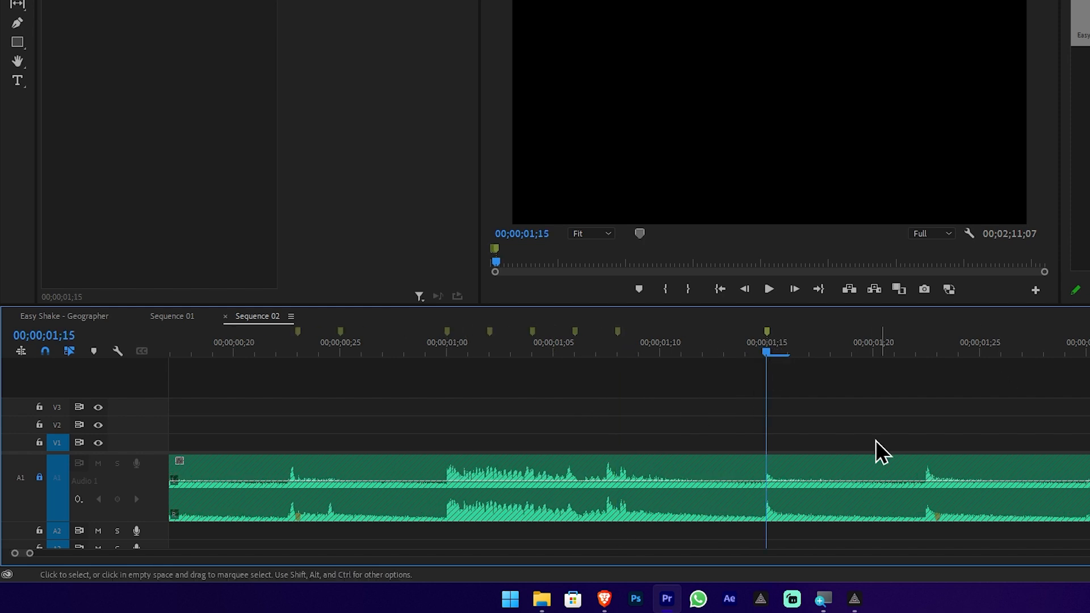
pyautogui.scroll(-2, 851, 398)
pyautogui.click(845, 346)
pyautogui.press('Left')
pyautogui.press('m')
# - Add sequence markers on the beats at 00;00;02;15, 00;00;02;22 and 00;00;02;24
pyautogui.scroll(-3, 851, 425)
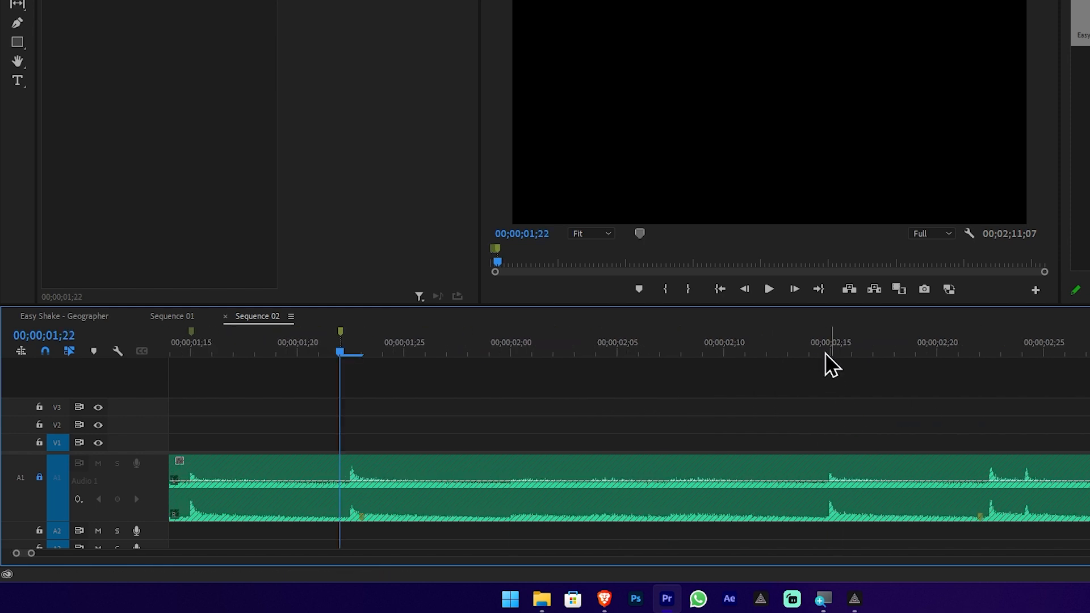
pyautogui.click(828, 351)
pyautogui.press('m')
pyautogui.scroll(-1, 845, 357)
pyautogui.click(853, 346)
pyautogui.press('m')
pyautogui.click(894, 343)
pyautogui.press('m')
# - Play the track around 00;00;03;00 and add a sequence marker on the beat at 00;00;03;08
pyautogui.scroll(-1, 920, 392)
pyautogui.click(872, 344)
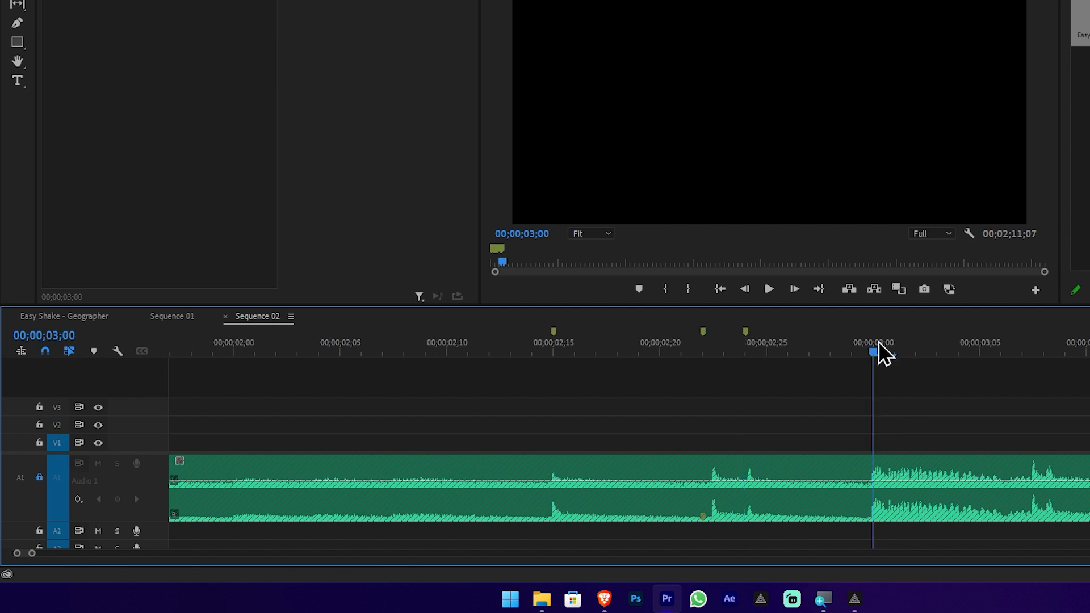
pyautogui.press('space')
pyautogui.press('space')
pyautogui.scroll(-1, 881, 374)
pyautogui.click(727, 350)
pyautogui.press('space')
pyautogui.press('space')
pyautogui.click(894, 347)
pyautogui.press('m')
# - Add sequence markers on the beats at 00;00;03;15 and 00;00;03;22
pyautogui.scroll(-2, 878, 412)
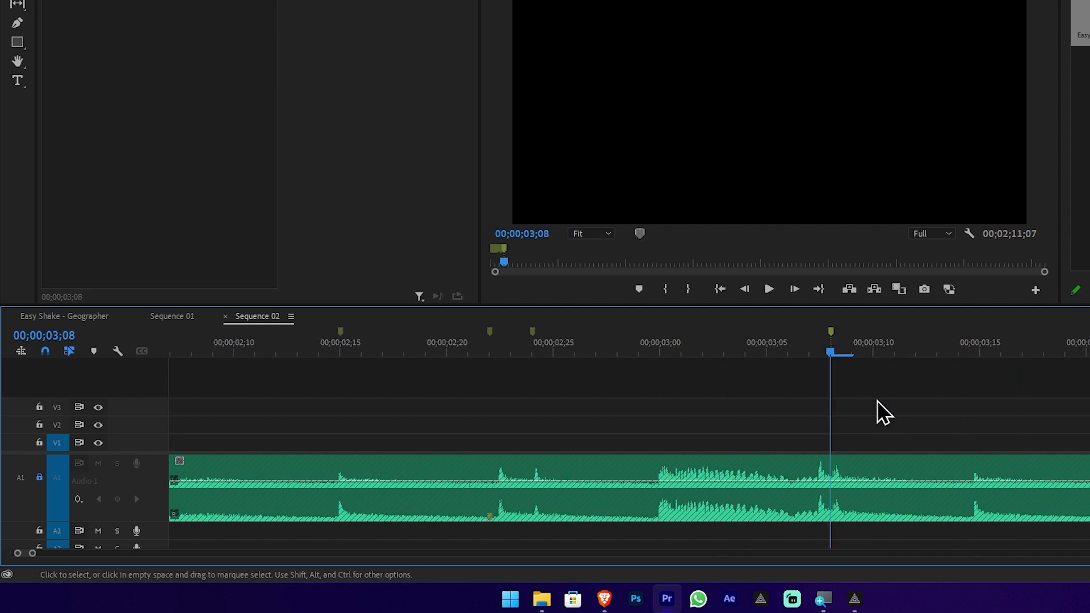
pyautogui.click(914, 348)
pyautogui.press('m')
pyautogui.scroll(-2, 908, 361)
pyautogui.click(937, 347)
pyautogui.press('m')
# - Add sequence markers on the four quick beats at 00;00;04;00, 00;00;04;02, 00;00;04;04 and 00;00;04;06
pyautogui.scroll(-2, 925, 397)
pyautogui.click(703, 347)
pyautogui.click(682, 347)
pyautogui.press('m')
pyautogui.press('Right')
pyautogui.press('Right')
pyautogui.press('m')
pyautogui.press('Right')
pyautogui.press('Right')
pyautogui.press('m')
pyautogui.press('Right')
pyautogui.press('Right')
pyautogui.press('m')
# - Play the following passage, add a sequence marker at 00;00;04;15, and move the playhead to 00;00;04;22
pyautogui.press('space')
pyautogui.press('space')
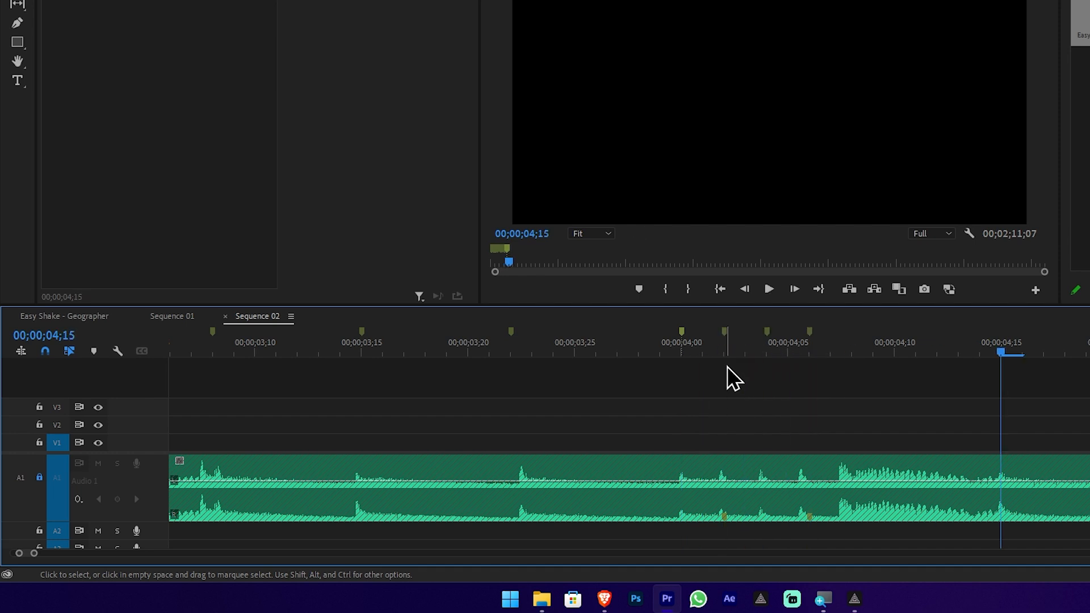
pyautogui.scroll(-2, 727, 366)
pyautogui.click(440, 349)
pyautogui.press('space')
pyautogui.press('space')
pyautogui.click(834, 347)
pyautogui.press('m')
pyautogui.press('space')
pyautogui.scroll(-2, 843, 414)
pyautogui.click(843, 348)
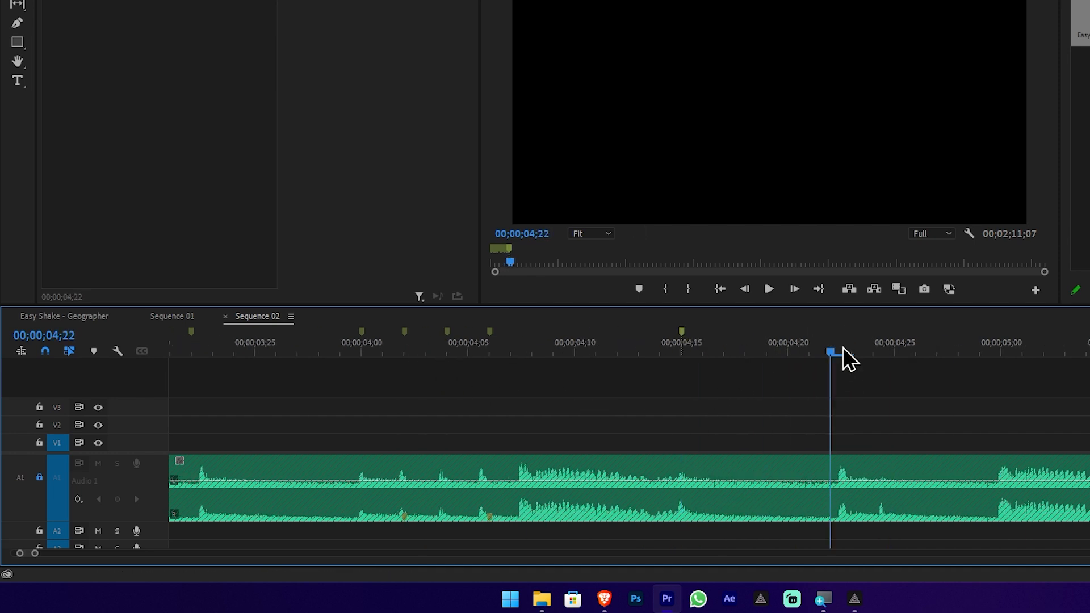
# - Switch to Sequence 01 and open the project folder named Bin to browse its video clips
pyautogui.click(171, 317)
pyautogui.press('-')
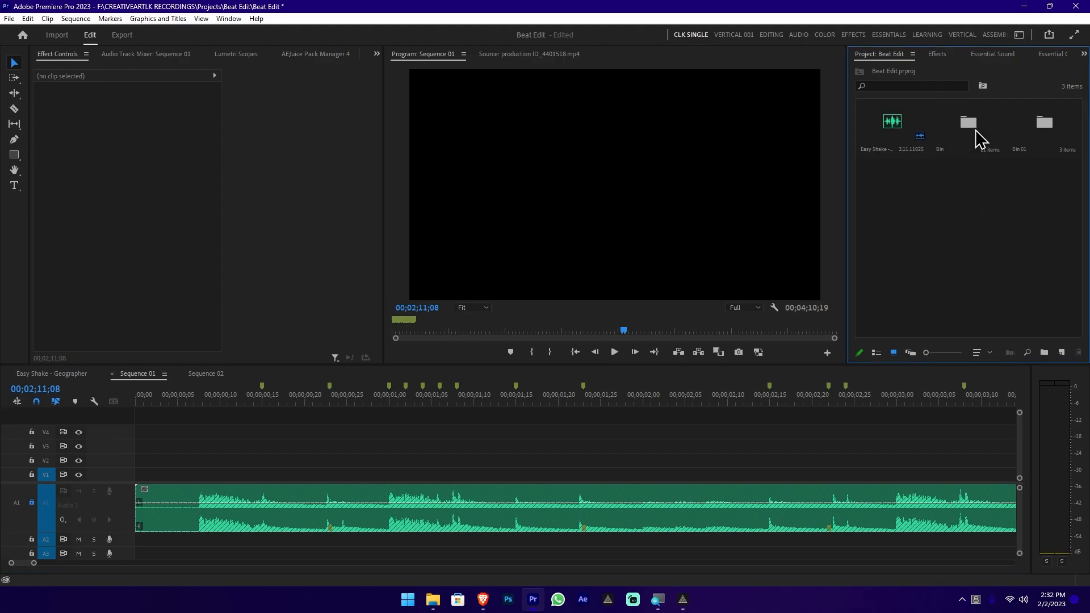
pyautogui.doubleClick(976, 137)
pyautogui.scroll(-5, 976, 170)
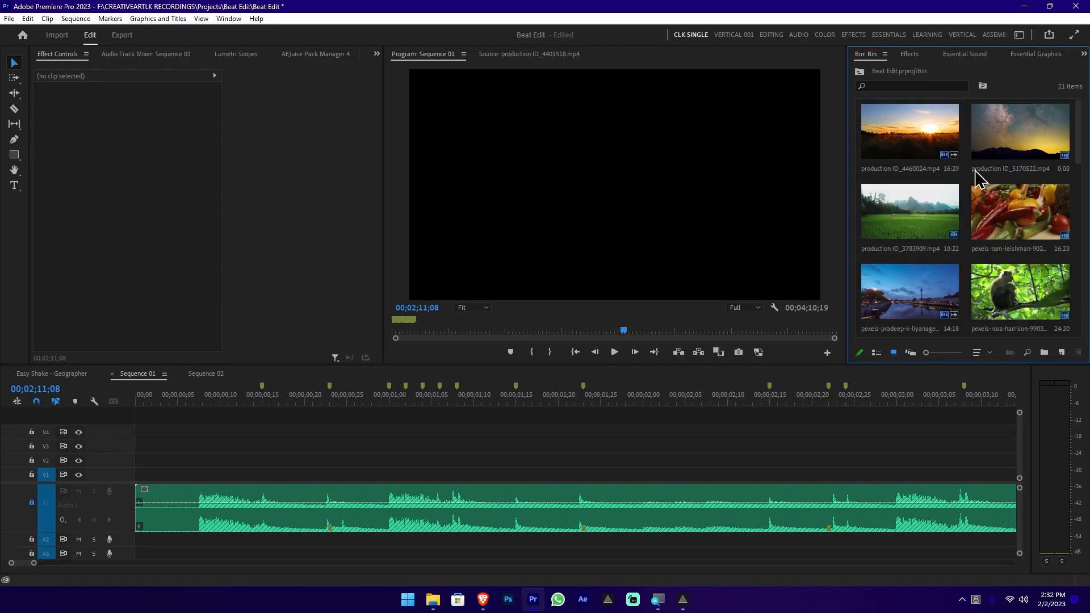
pyautogui.scroll(6, 976, 176)
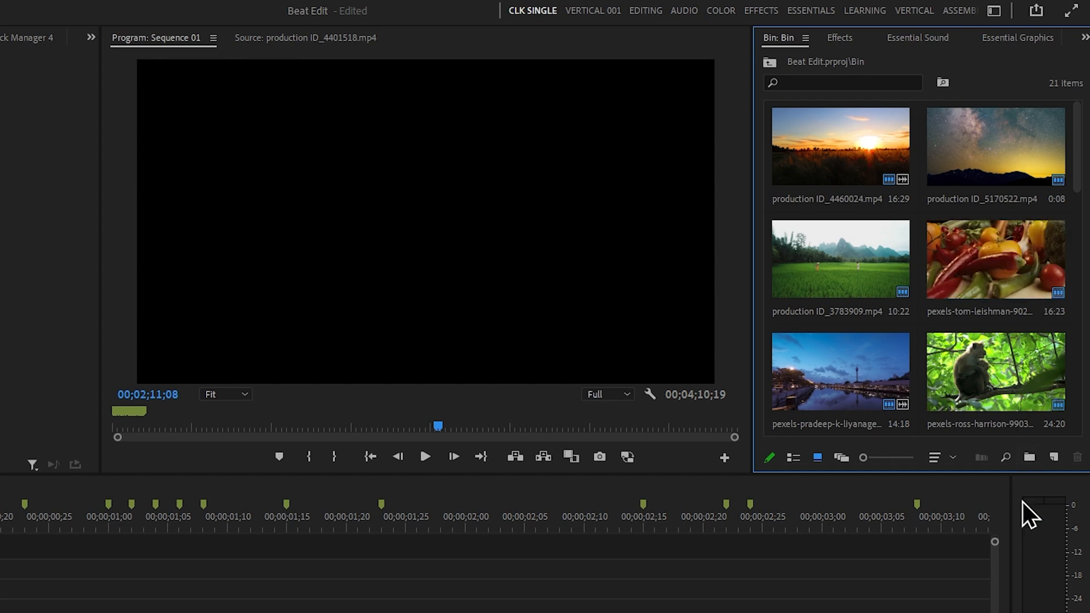
# - Move production ID_3783909.mp4 ahead of production ID_5170522.mp4 in the bin and open the vegetables clip in the Source Monitor
pyautogui.moveTo(999, 280); pyautogui.dragTo(917, 318)
pyautogui.moveTo(997, 284); pyautogui.dragTo(990, 151)
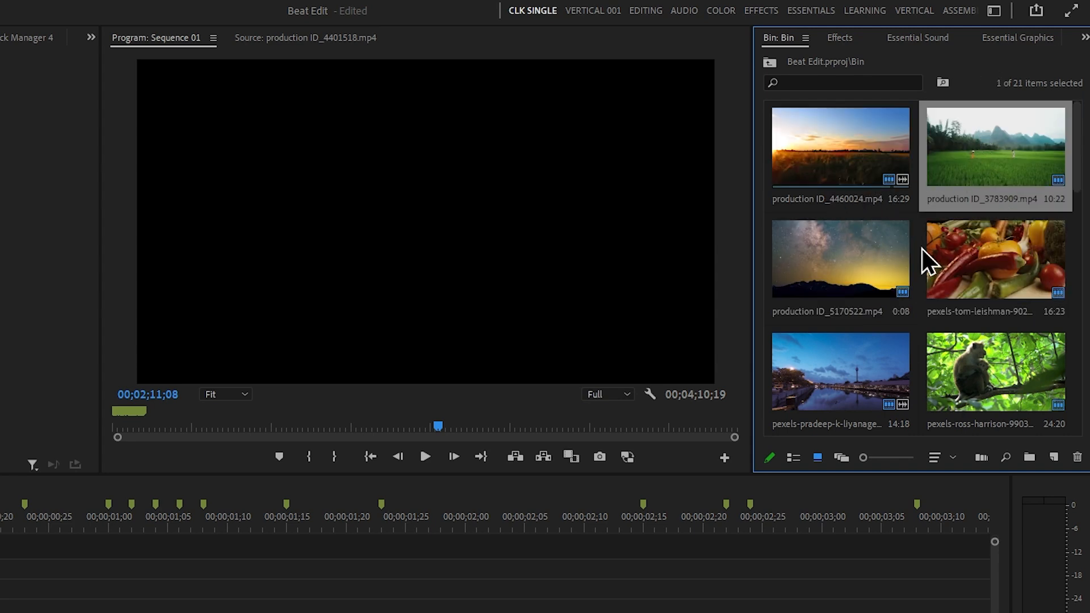
pyautogui.click(848, 150)
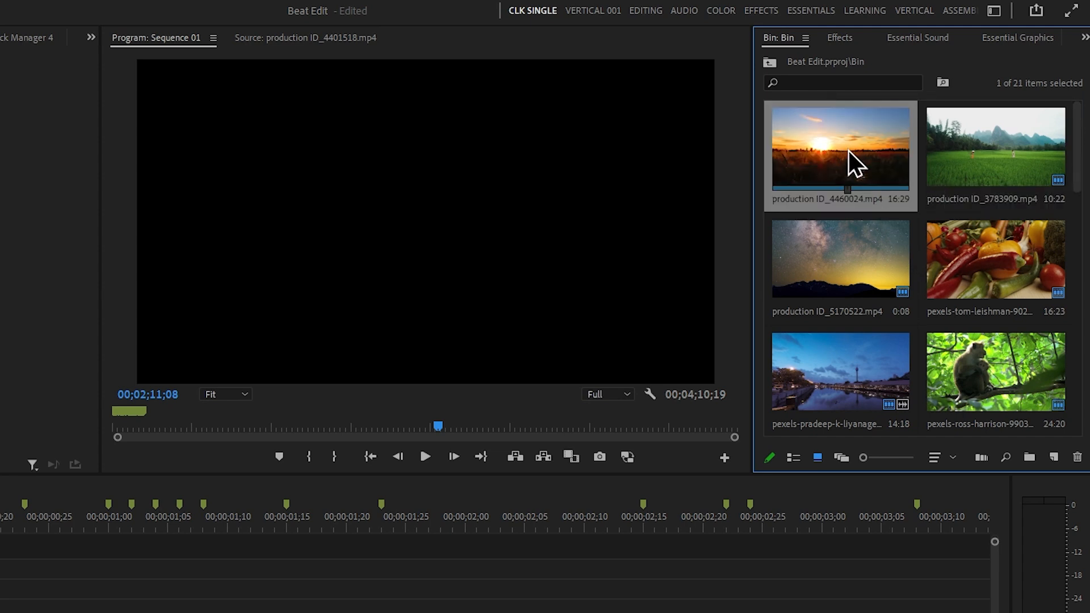
pyautogui.click(980, 148)
pyautogui.click(855, 268)
pyautogui.doubleClick(936, 275)
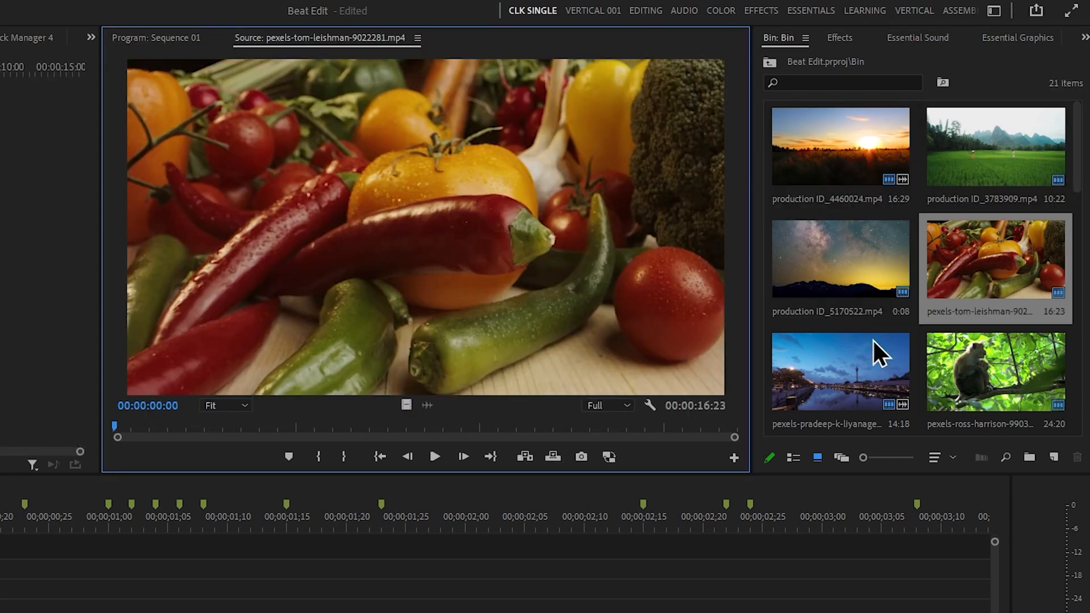
pyautogui.click(873, 339)
pyautogui.click(980, 387)
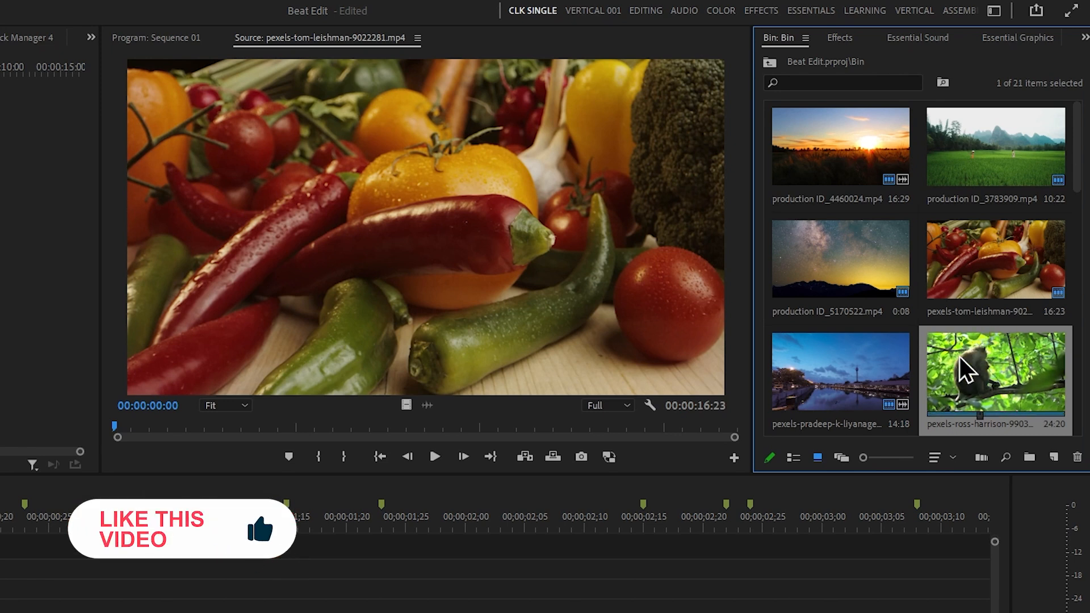
# - Move the vegetables clip to second place in the bin and production ID_3783909.mp4 to just before the monkey clip
pyautogui.moveTo(972, 258); pyautogui.dragTo(942, 156)
pyautogui.moveTo(844, 278); pyautogui.dragTo(965, 384)
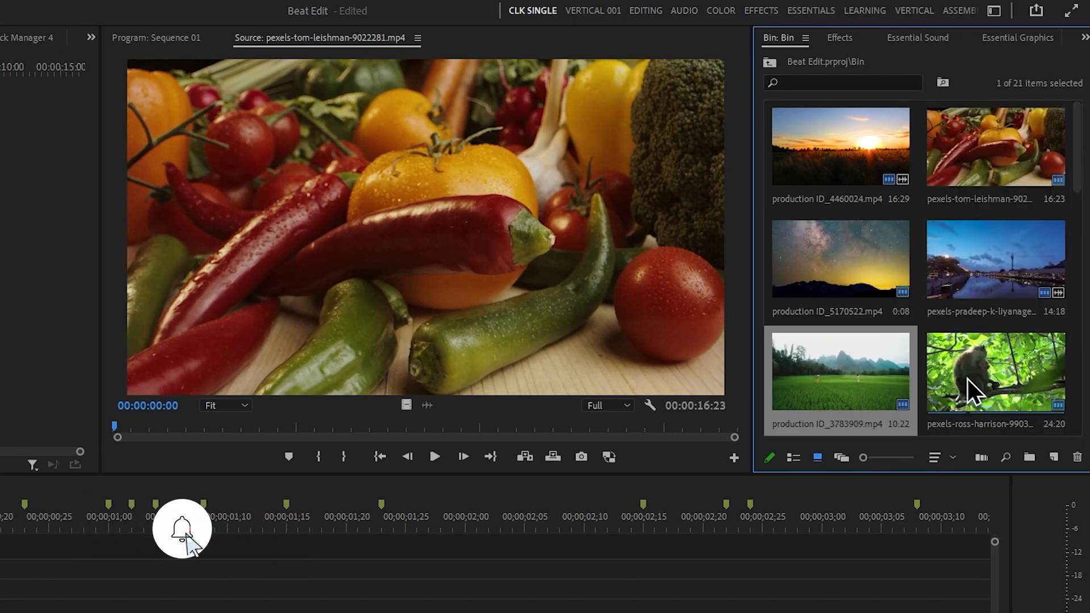
pyautogui.scroll(-10, 987, 349)
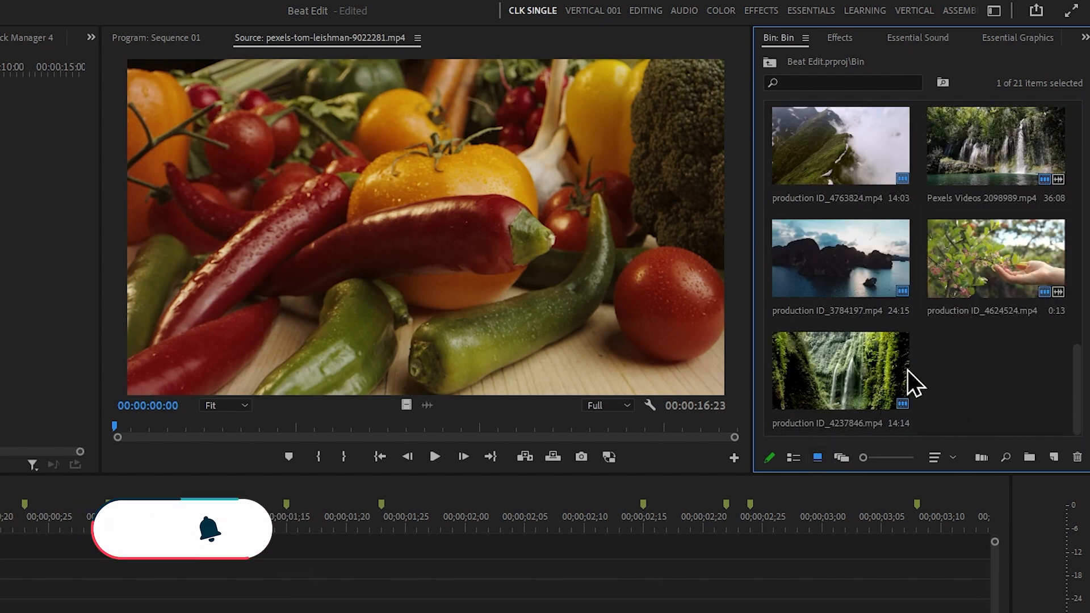
# - Show the bin as a list, return it to icon view, and raise the thumbnail size slightly
pyautogui.click(794, 457)
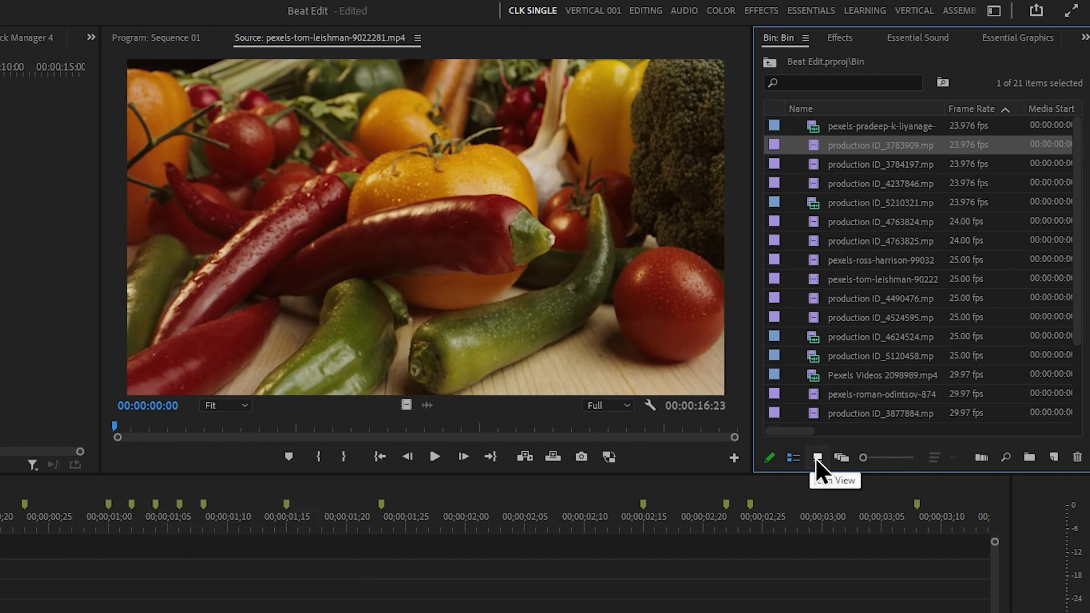
pyautogui.click(817, 459)
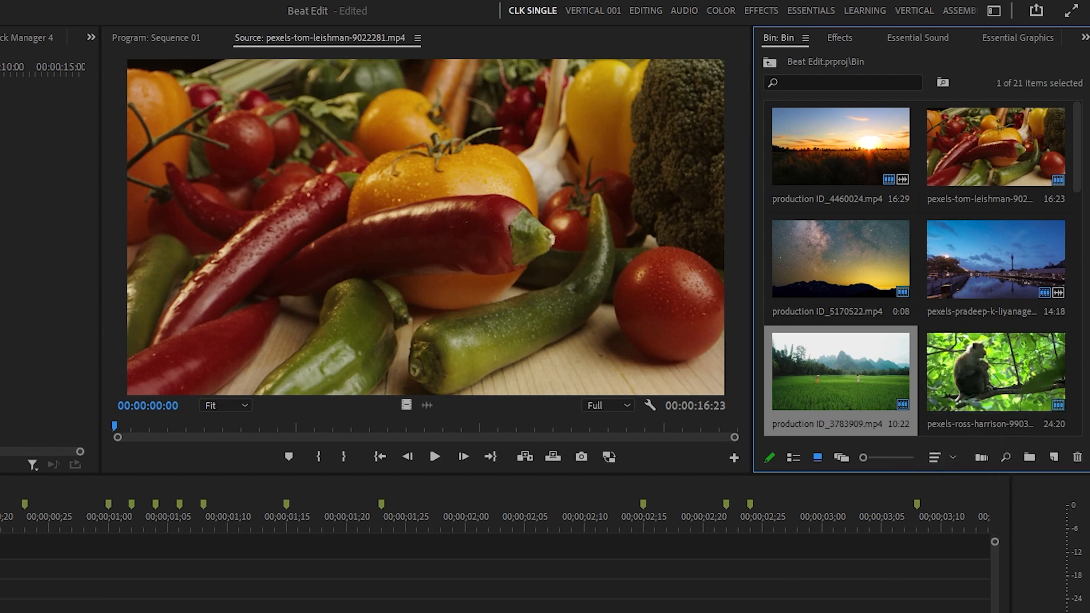
pyautogui.moveTo(863, 458)
pyautogui.mouseDown()
pyautogui.moveTo(897, 458)
pyautogui.moveTo(878, 459)
pyautogui.mouseUp()
# - Select four clips in a custom order, starting with the vegetables clip, the monkey clip and production ID_5170522.mp4
pyautogui.click(984, 152)
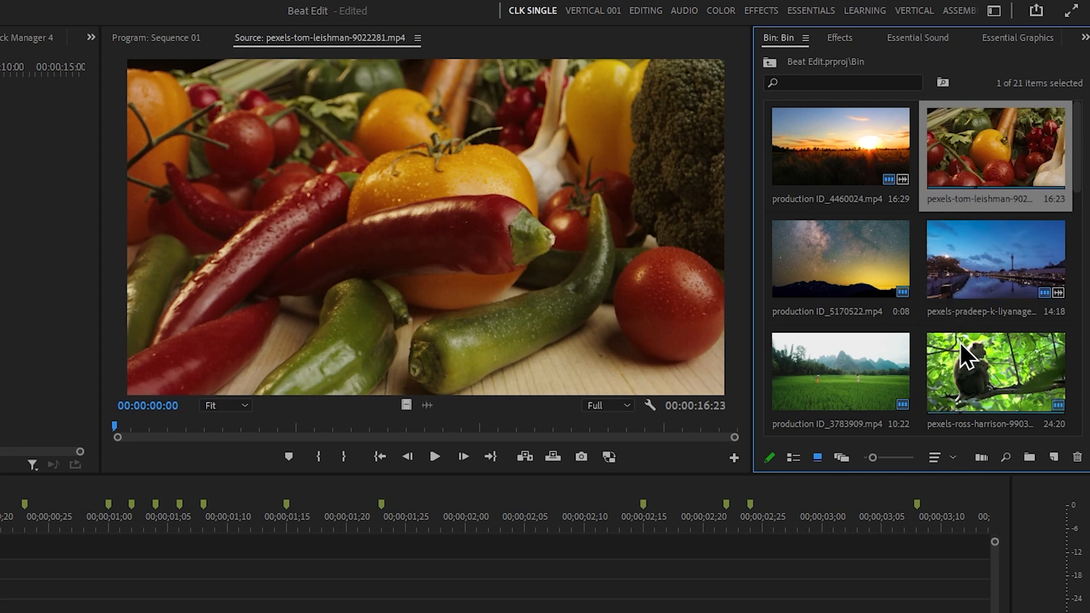
pyautogui.keyDown('ctrl'); pyautogui.click(979, 368); pyautogui.keyUp('ctrl')
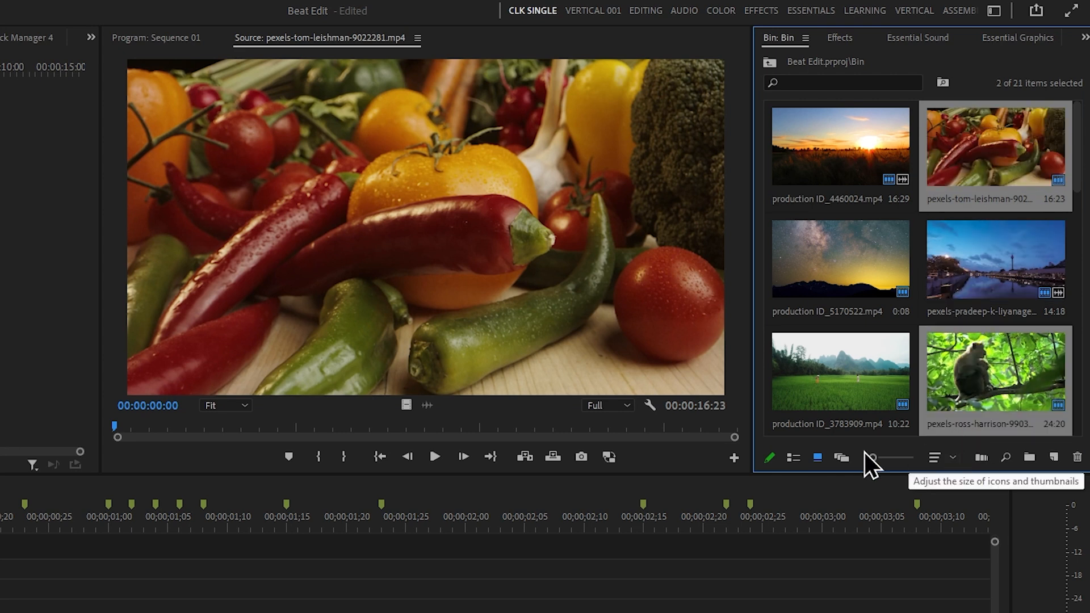
pyautogui.keyDown('ctrl'); pyautogui.click(831, 281); pyautogui.keyUp('ctrl')
pyautogui.scroll(-3, 862, 301)
pyautogui.keyDown('ctrl'); pyautogui.click(877, 376); pyautogui.keyUp('ctrl')
pyautogui.scroll(3, 919, 348)
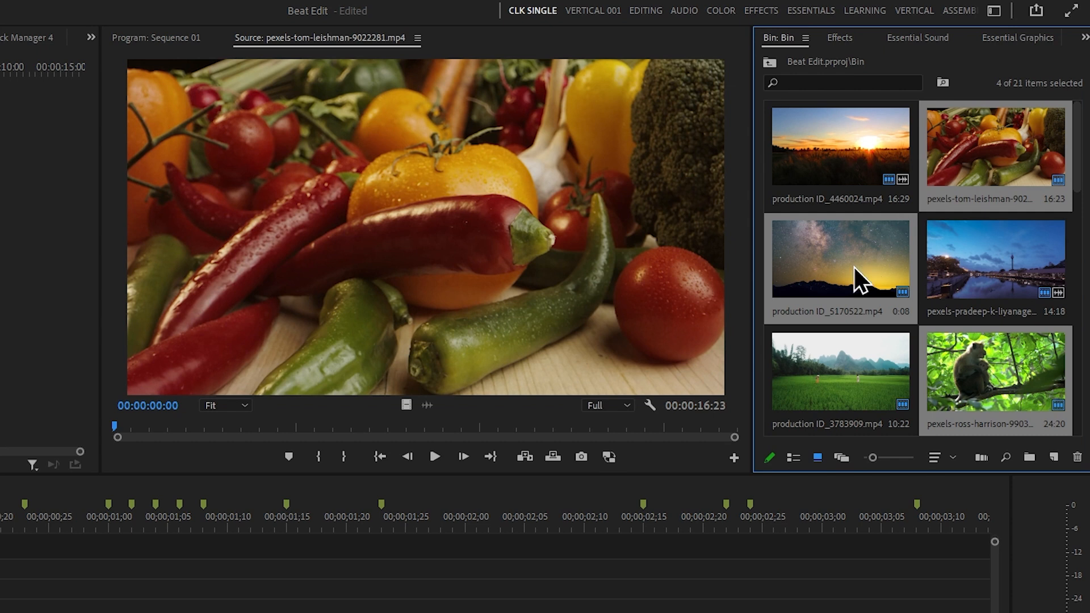
pyautogui.scroll(-1, 988, 362)
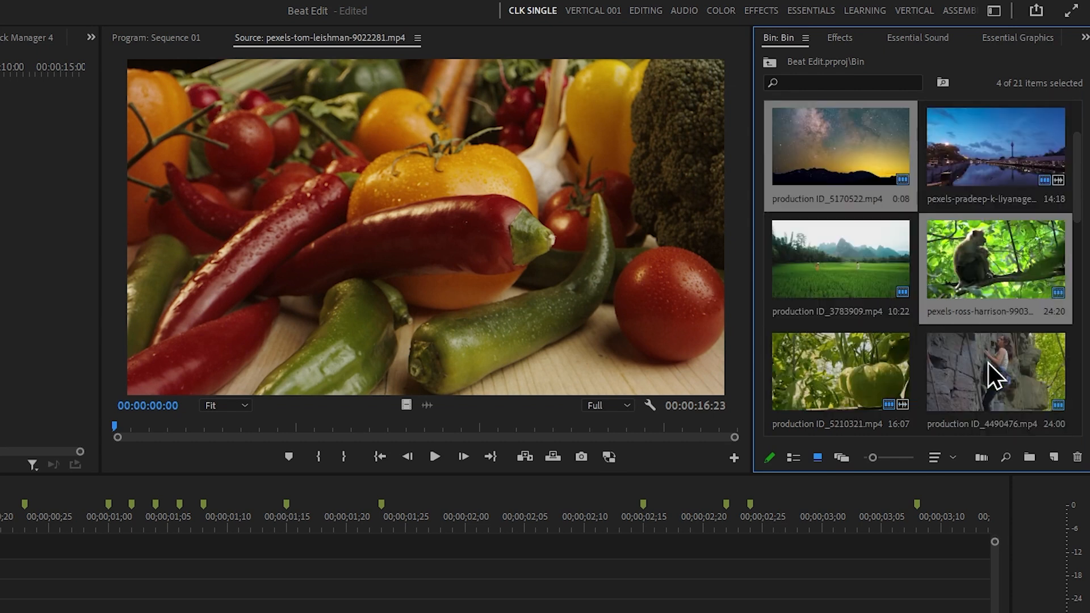
pyautogui.scroll(1, 991, 361)
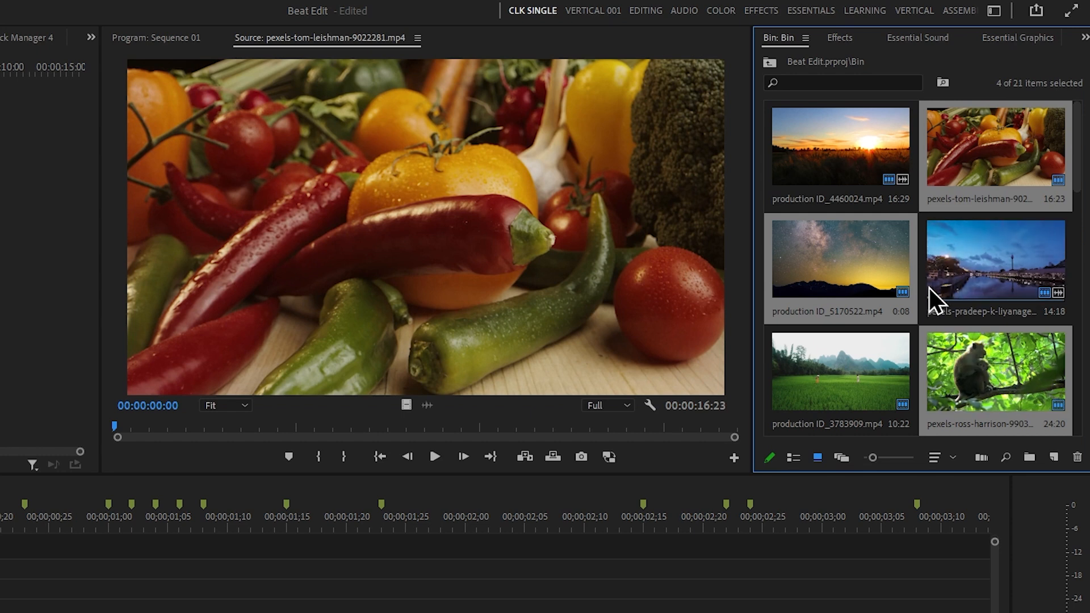
# - Select all clips in the bin and open the Automate to Sequence settings for Sequence 01
pyautogui.click(861, 147)
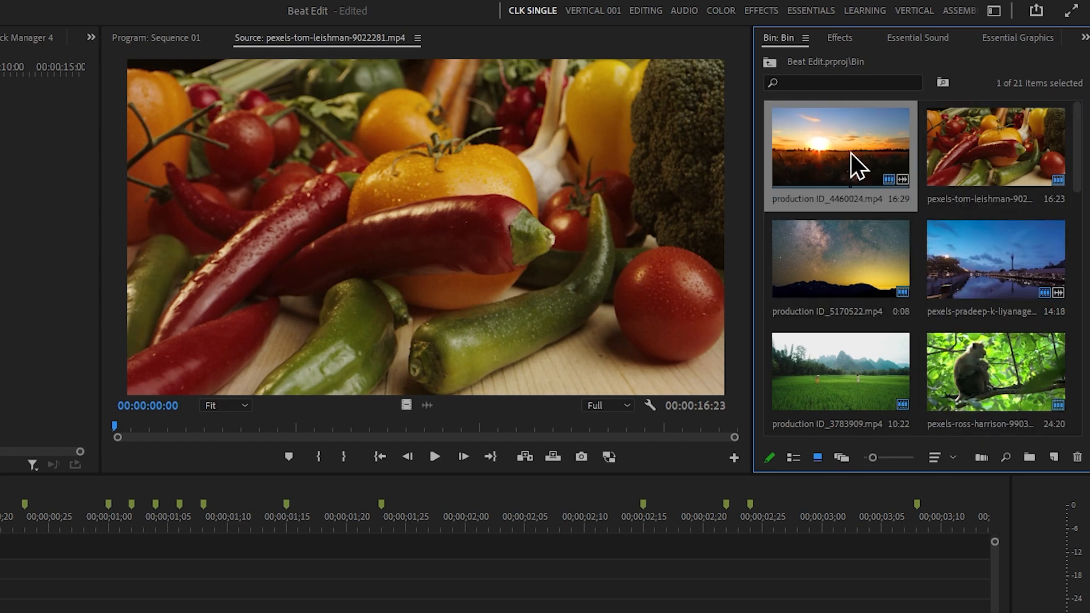
pyautogui.scroll(-8, 885, 227)
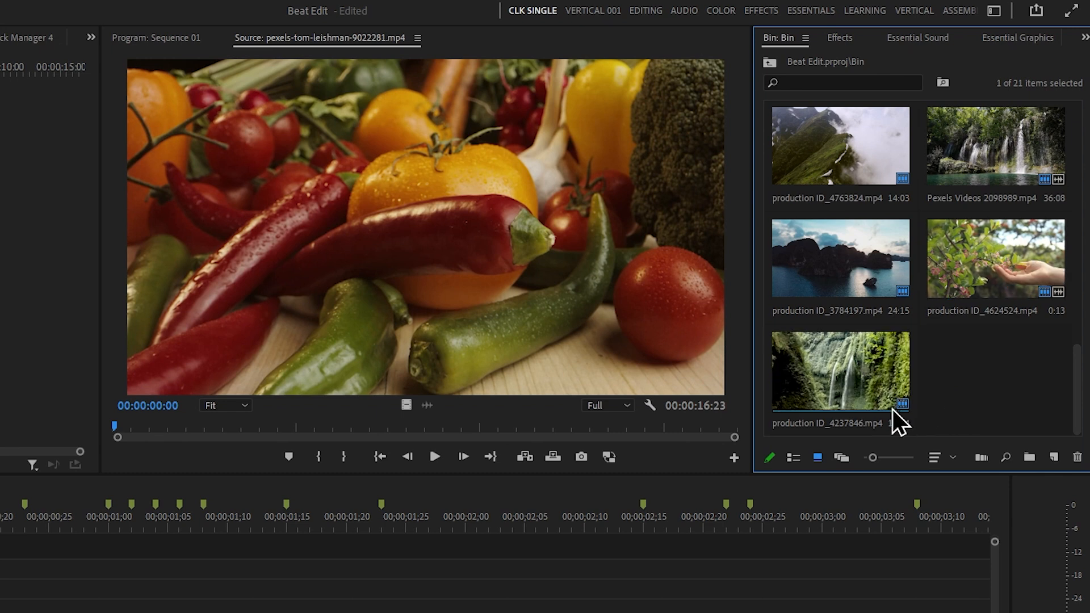
pyautogui.hotkey('ctrl', 'a')
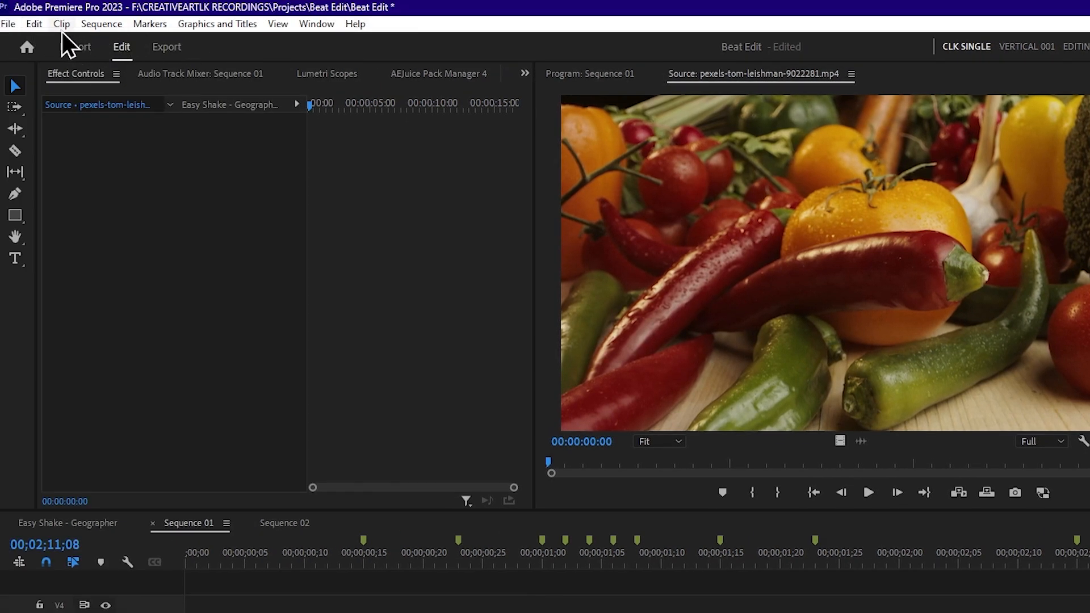
pyautogui.click(62, 24)
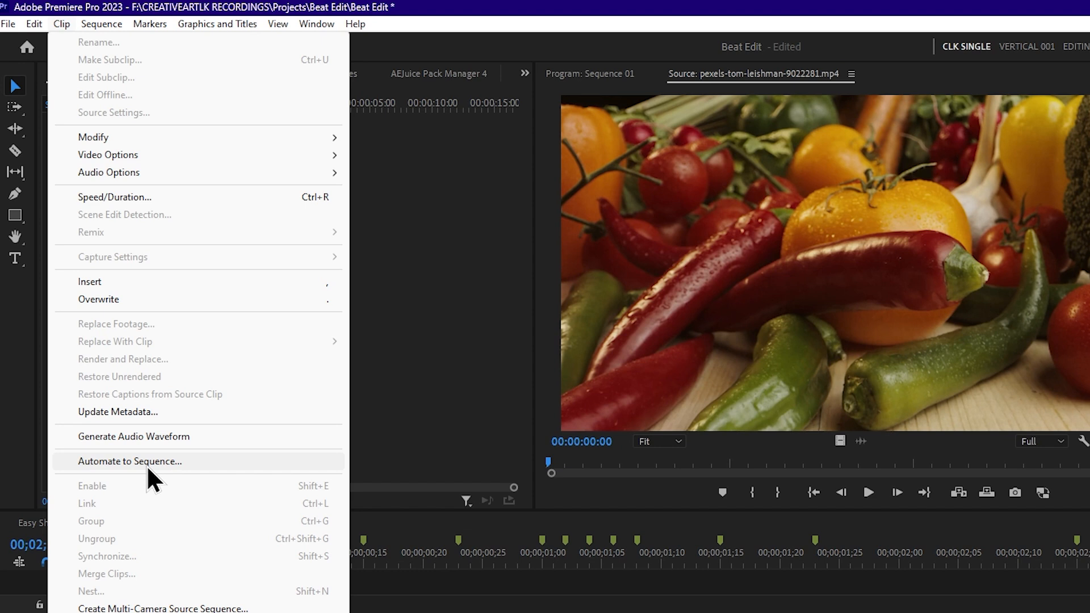
pyautogui.click(166, 461)
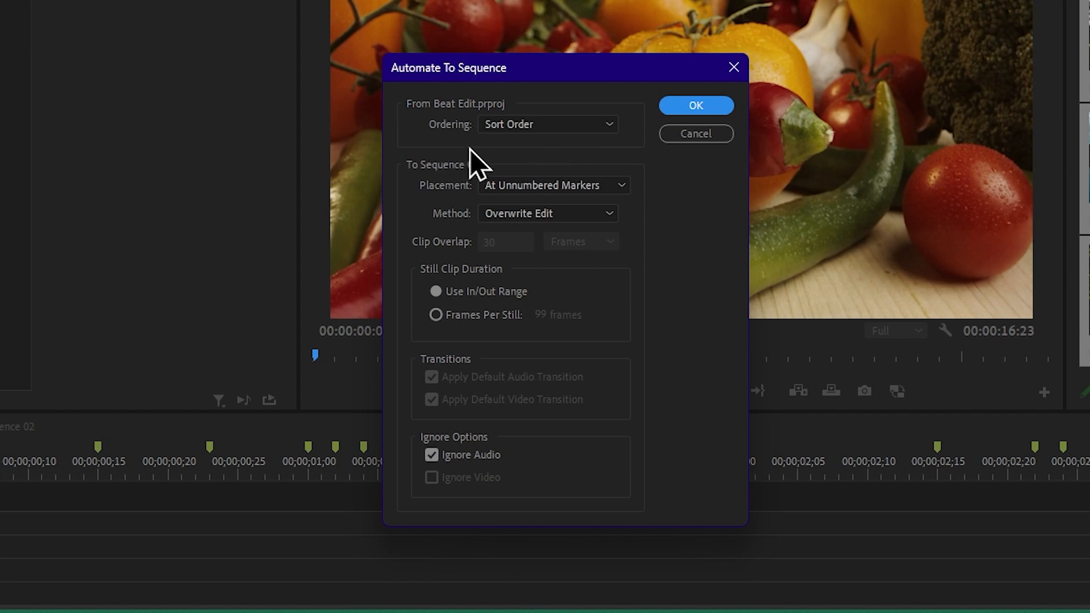
# - Switch the clip ordering to Selection Order and back to Sort Order
pyautogui.click(596, 126)
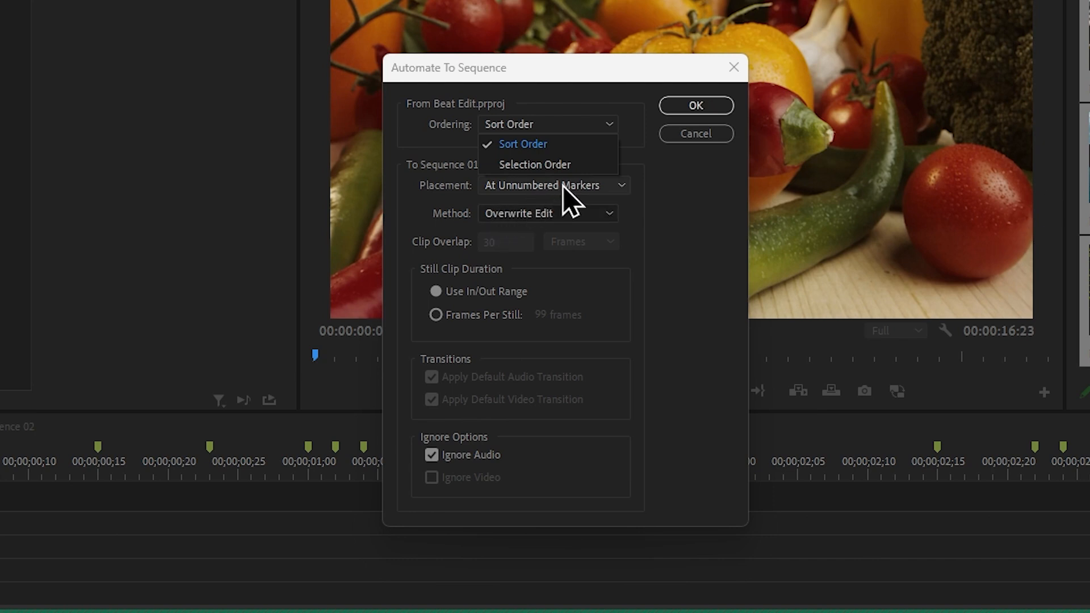
pyautogui.click(518, 168)
pyautogui.click(563, 128)
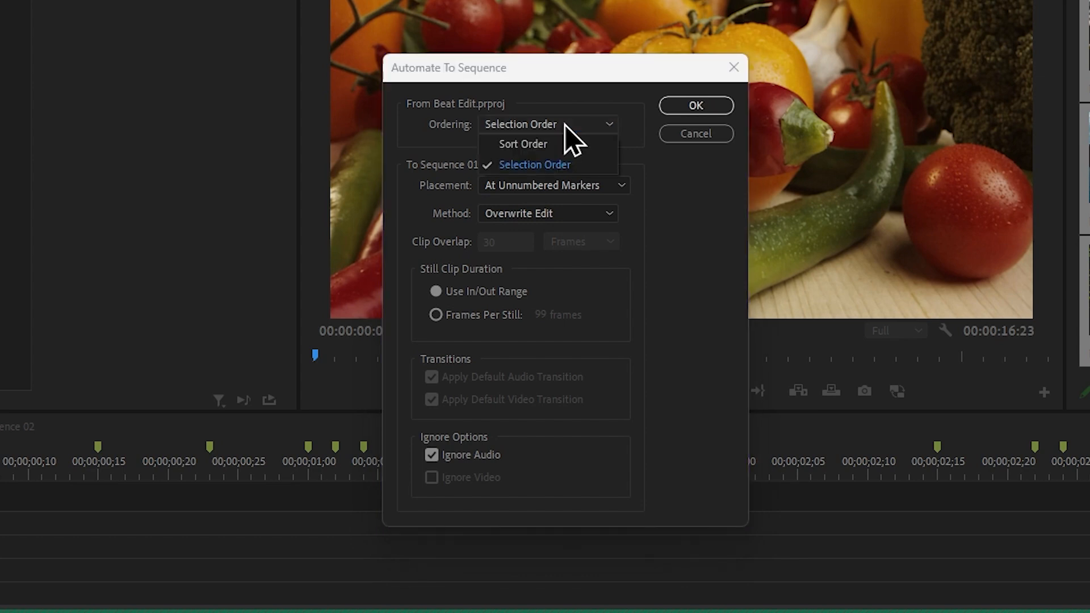
pyautogui.click(548, 145)
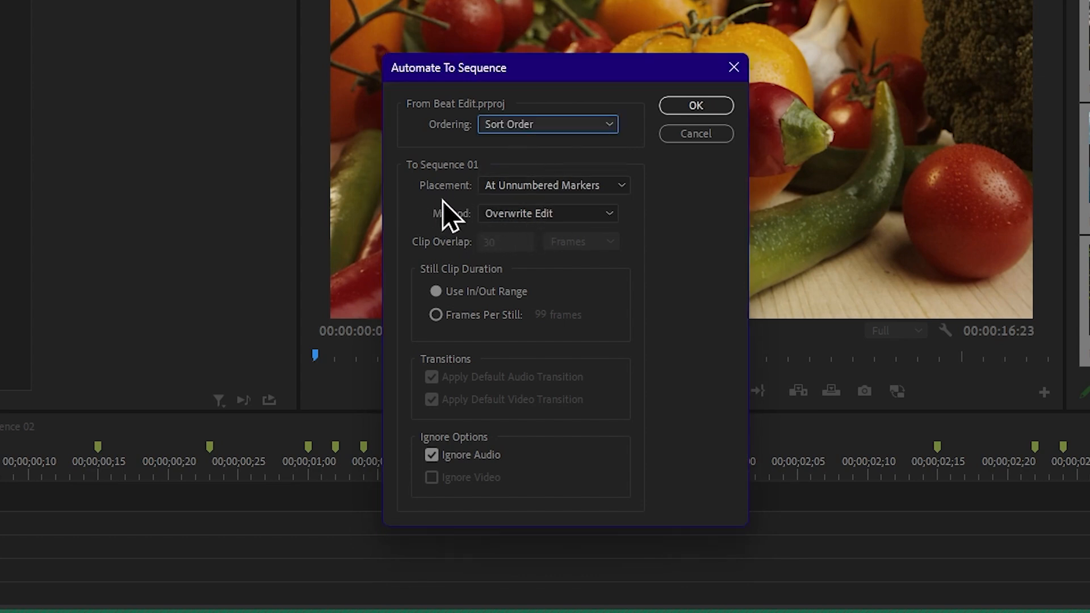
# - Keep placement at At Unnumbered Markers with Ignore Audio enabled, and close the Automate to Sequence settings
pyautogui.click(579, 188)
pyautogui.click(558, 226)
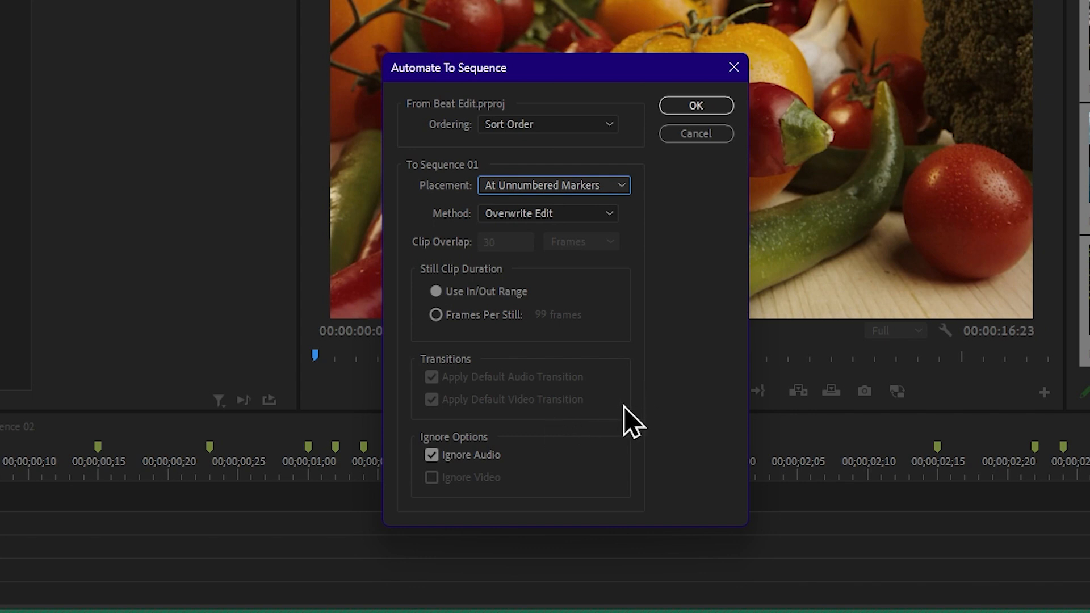
pyautogui.click(430, 454)
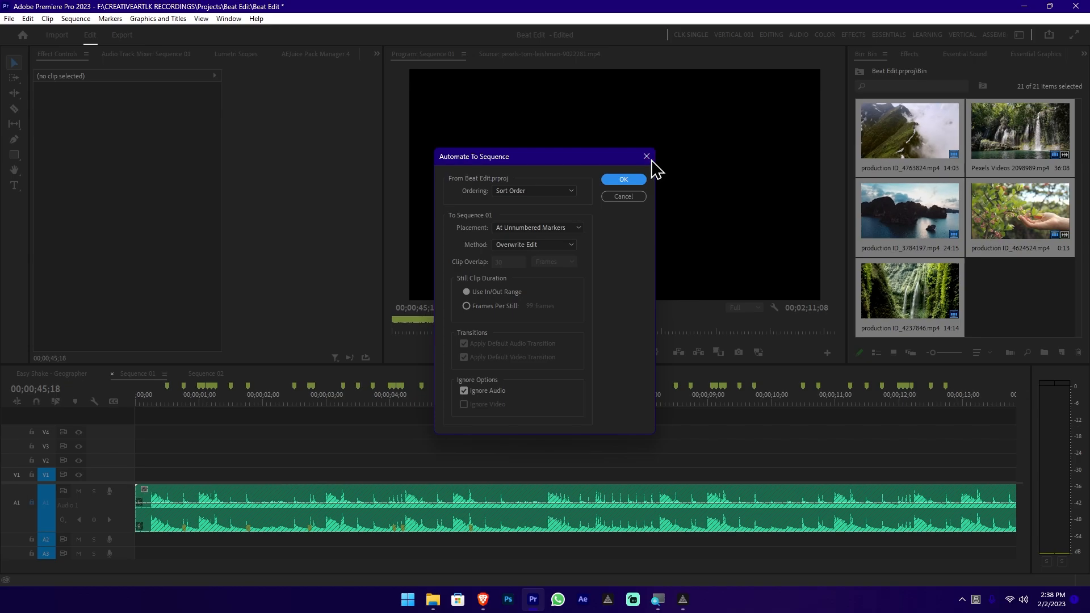
pyautogui.click(733, 67)
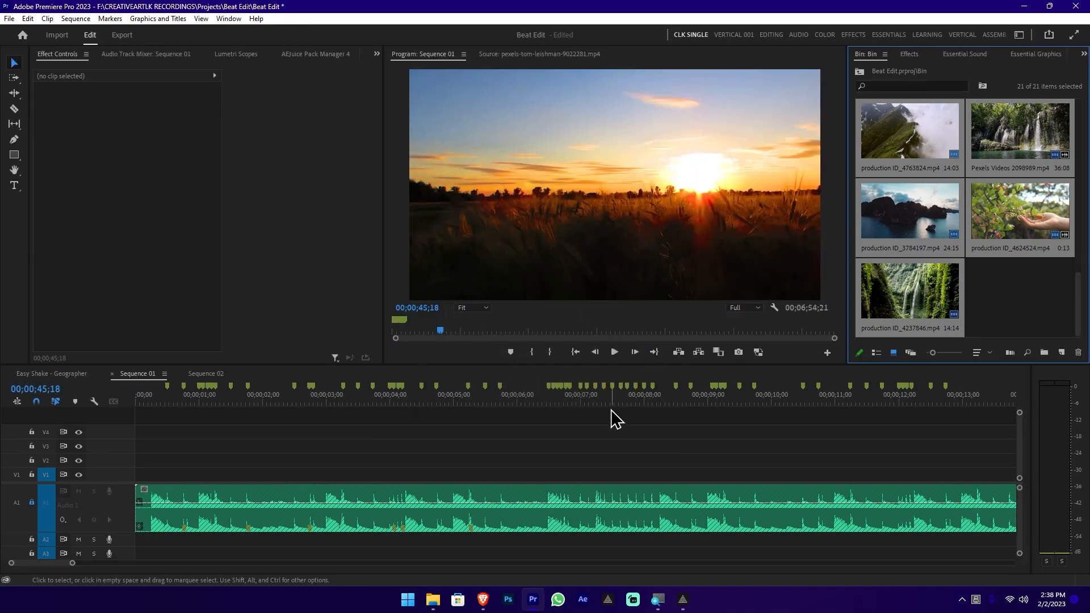
# - Delete all the video clips on V1 of Sequence 01, leaving only the music track
pyautogui.scroll(-5, 639, 431)
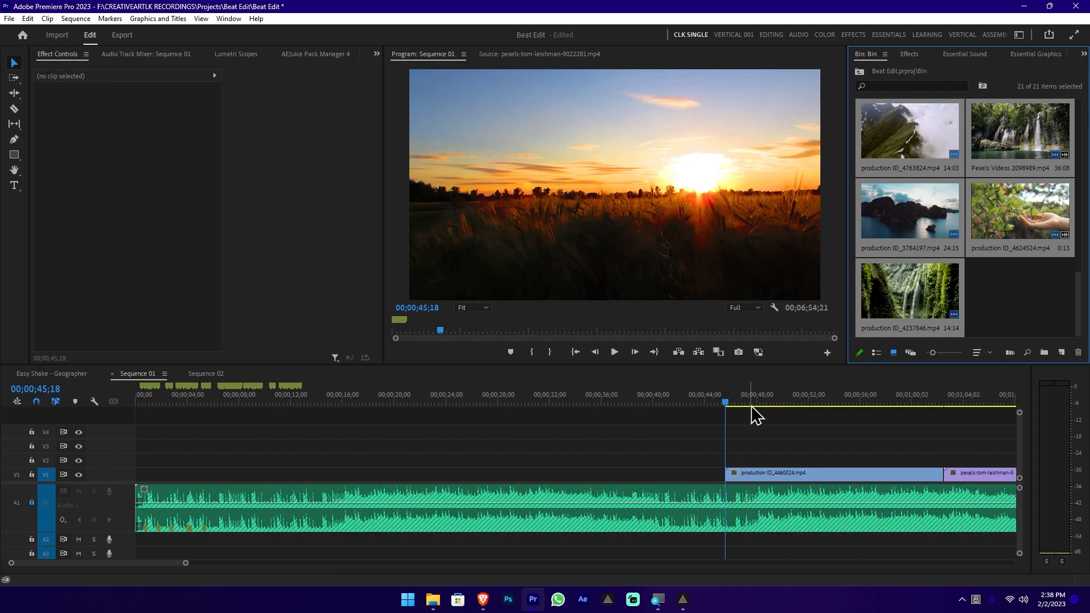
pyautogui.moveTo(717, 405); pyautogui.dragTo(683, 414)
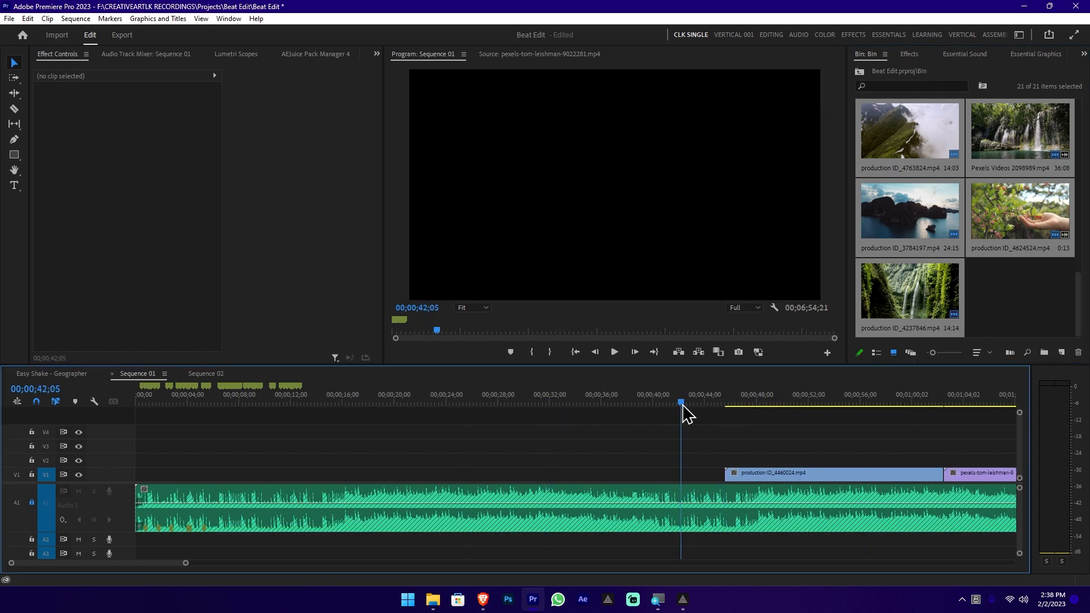
pyautogui.scroll(-5, 683, 438)
pyautogui.scroll(-3, 683, 438)
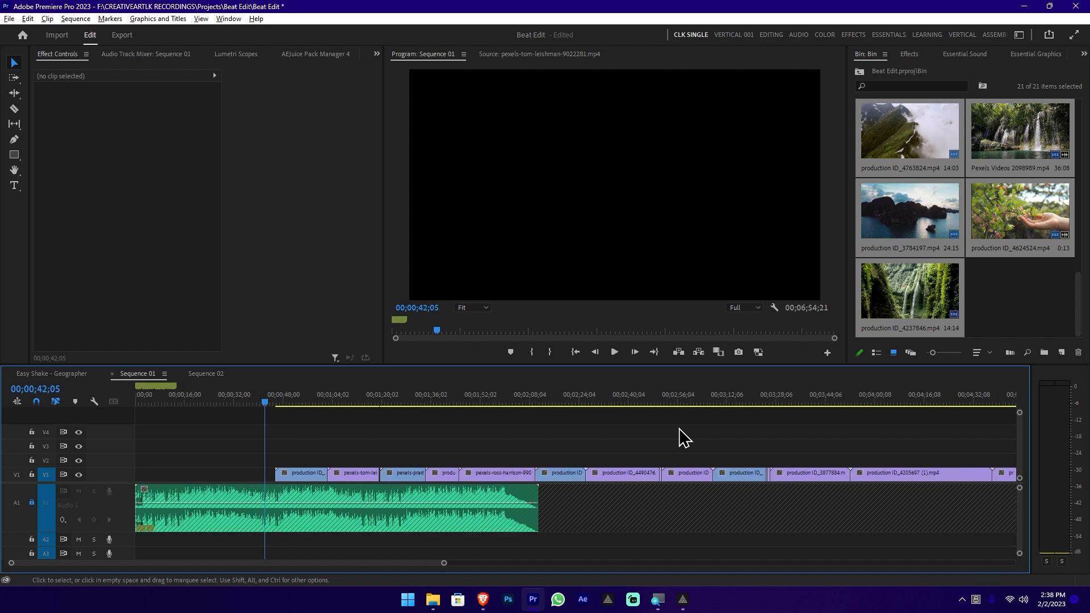
pyautogui.moveTo(925, 447); pyautogui.dragTo(172, 479)
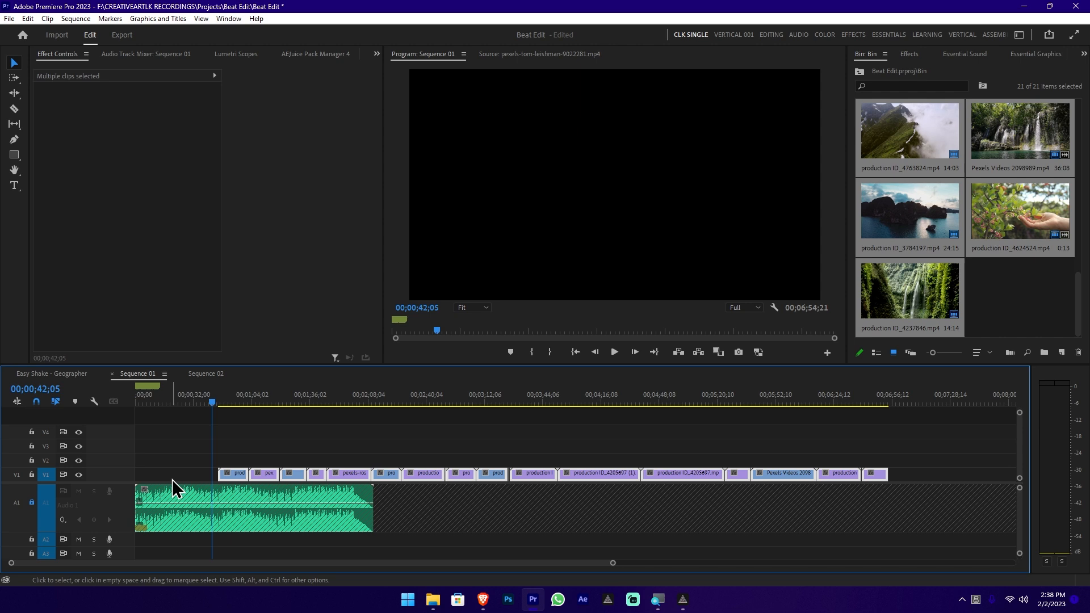
pyautogui.press('Delete')
# - Scrub across the first beat markers to 00;00;01;15 and return the playhead to the start of Sequence 01
pyautogui.scroll(5, 205, 443)
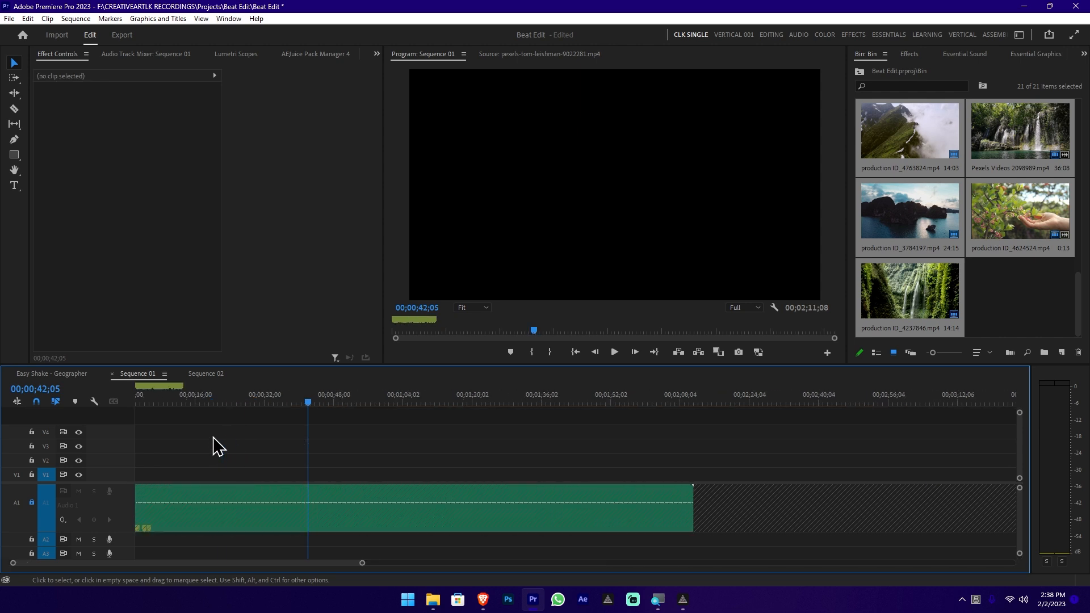
pyautogui.scroll(4, 214, 448)
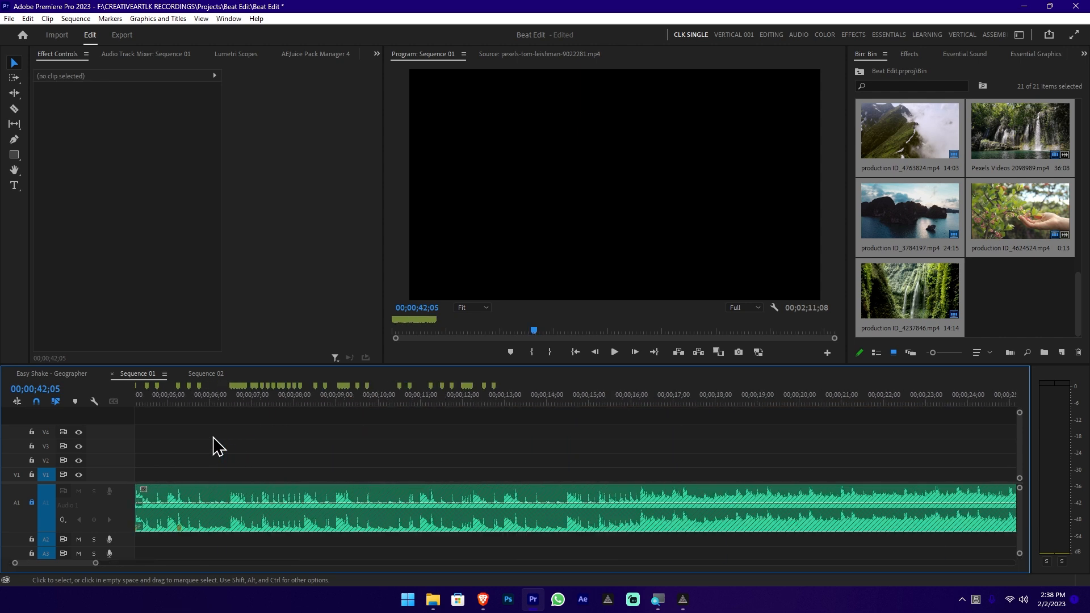
pyautogui.click(221, 402)
pyautogui.moveTo(221, 402); pyautogui.dragTo(136, 397)
pyautogui.scroll(4, 162, 406)
pyautogui.scroll(2, 187, 426)
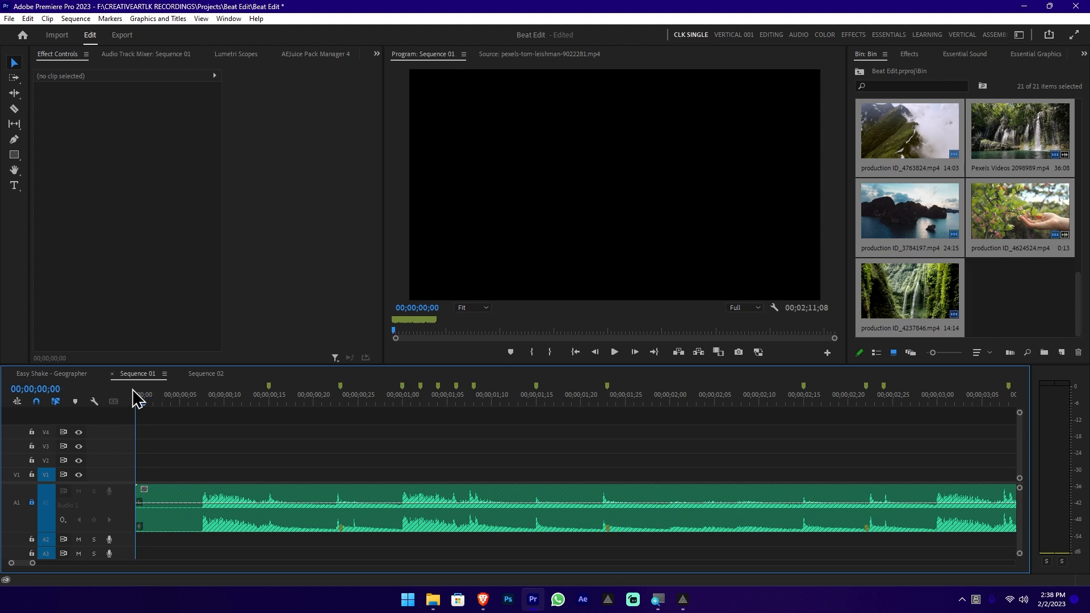
pyautogui.moveTo(127, 386); pyautogui.dragTo(538, 414)
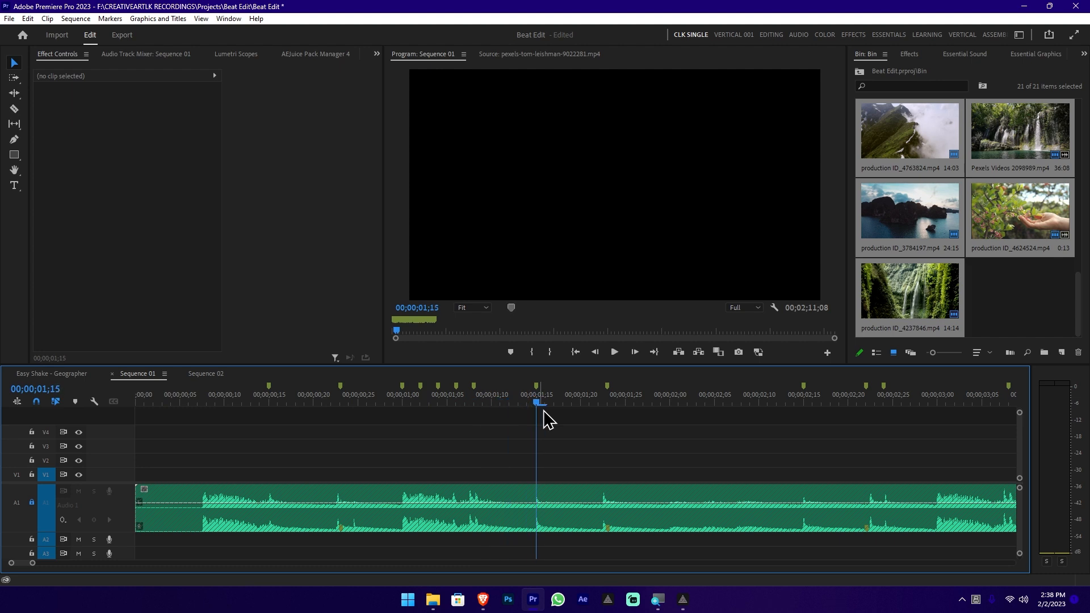
pyautogui.press('-')
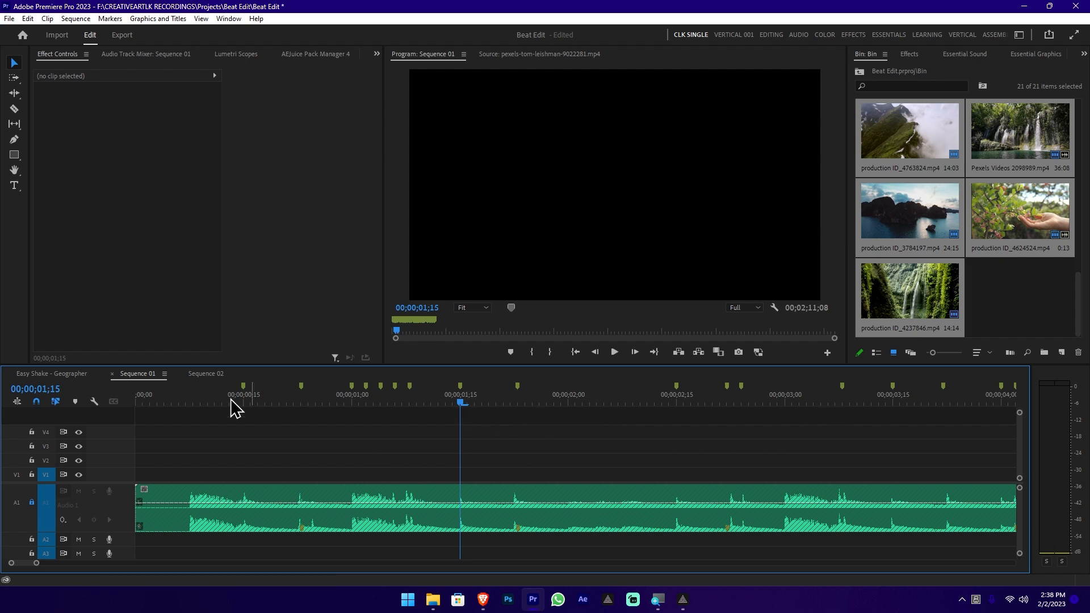
pyautogui.moveTo(227, 402); pyautogui.dragTo(97, 408)
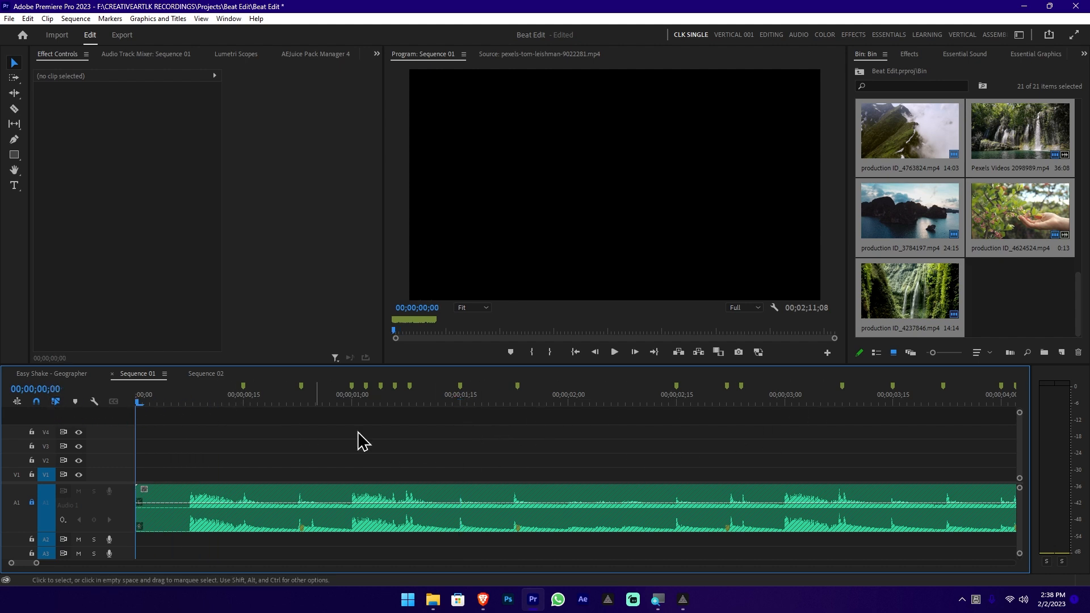
# - Open production ID_4763824.mp4 as the source clip and mark its in point at 00:00:02:08 and out point at 00:00:10:19
pyautogui.click(1012, 289)
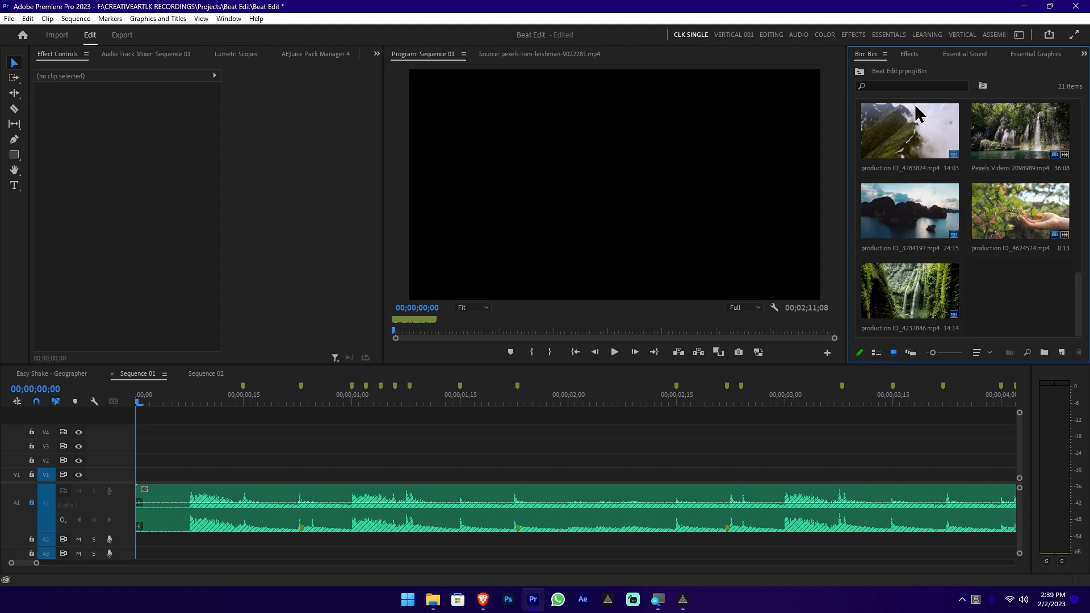
pyautogui.doubleClick(906, 159)
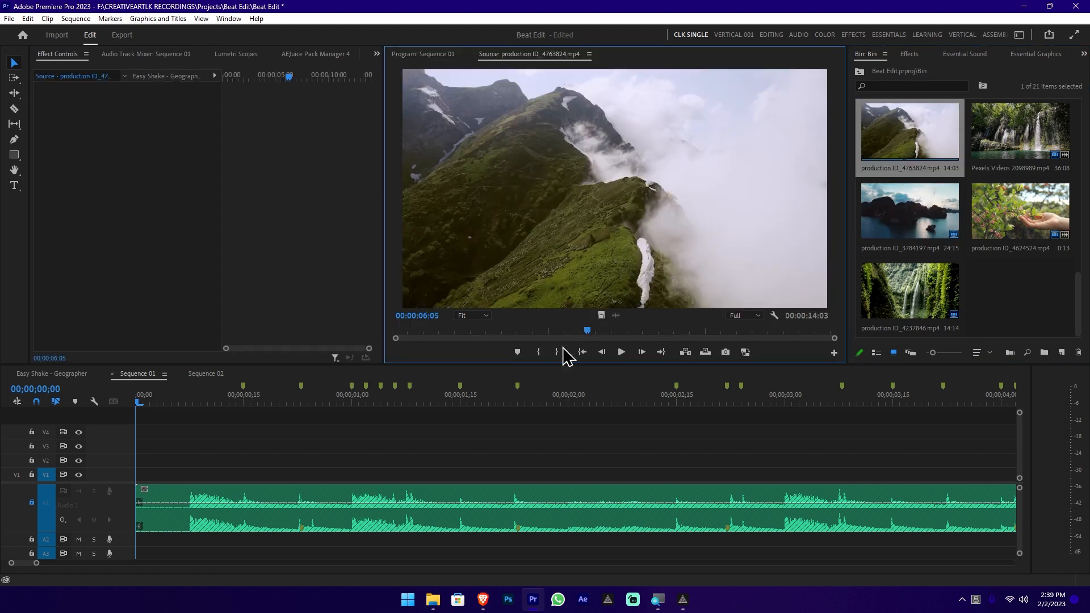
pyautogui.moveTo(512, 332); pyautogui.dragTo(468, 346)
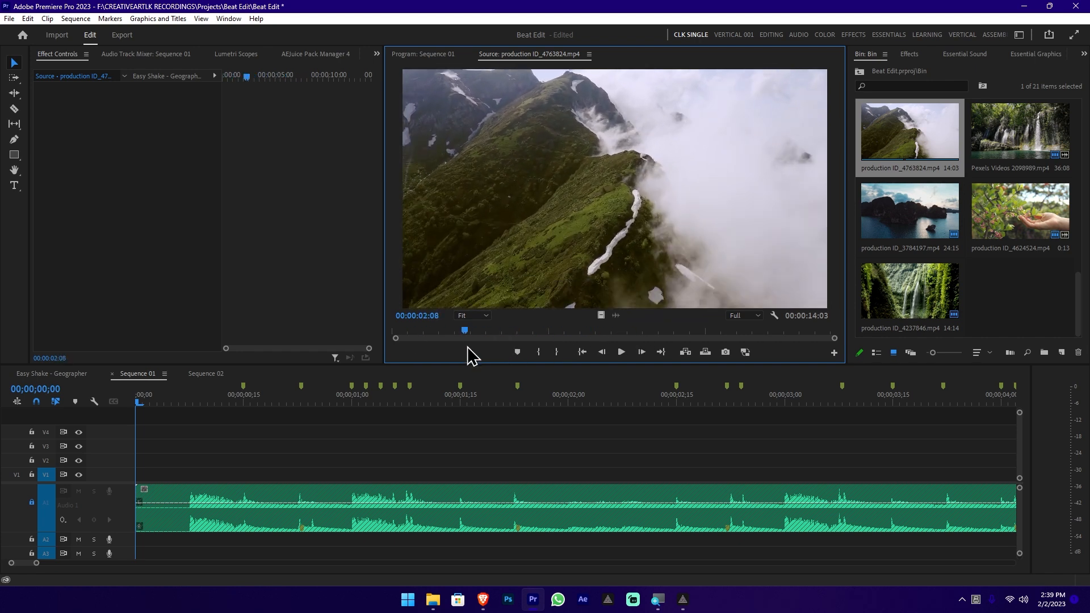
pyautogui.press('i')
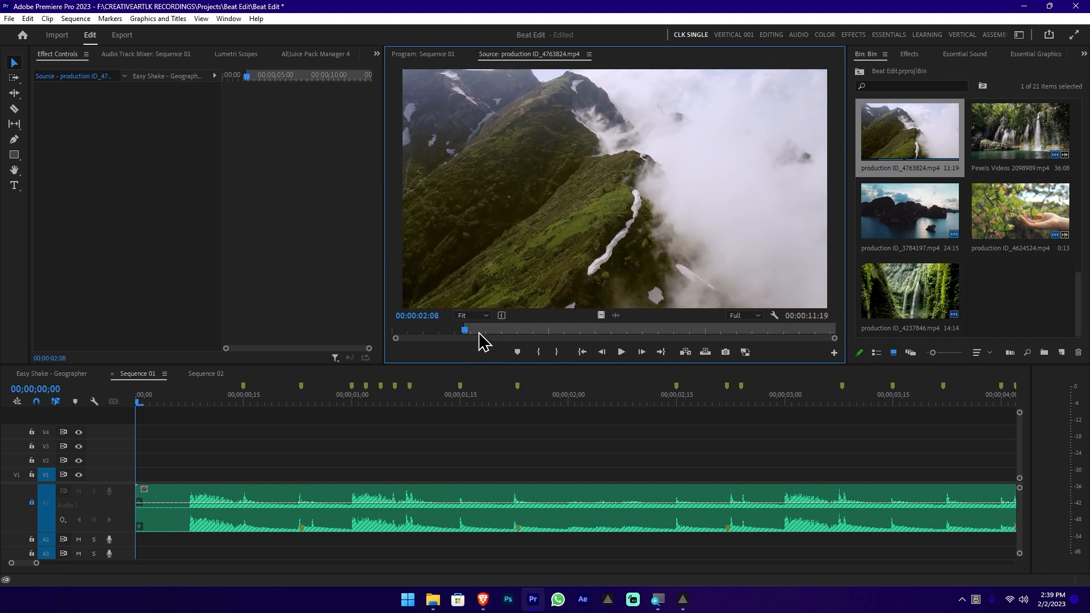
pyautogui.moveTo(479, 339); pyautogui.dragTo(734, 342)
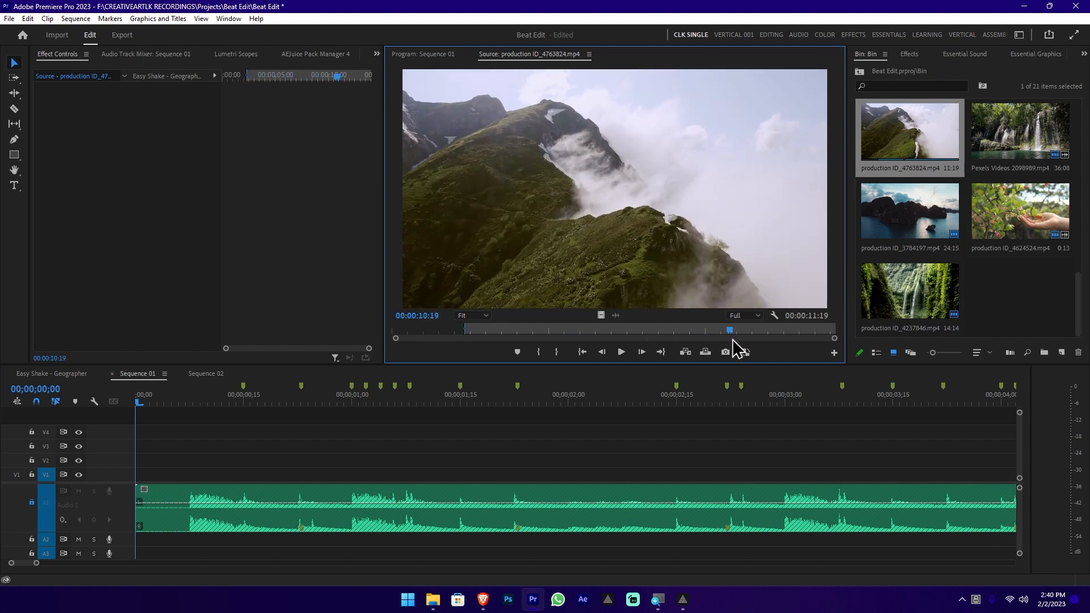
pyautogui.press('o')
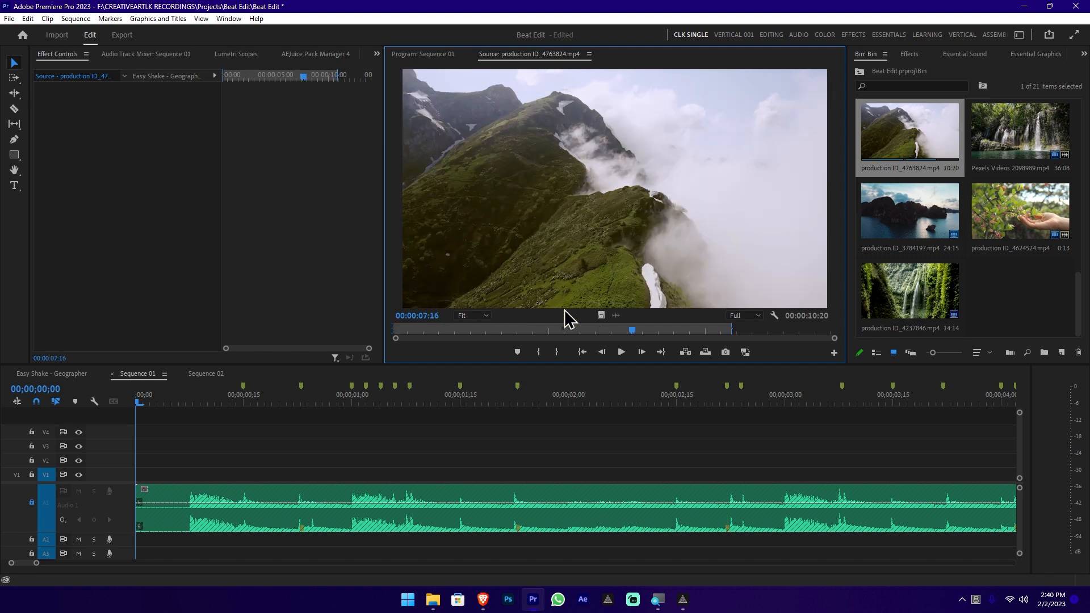
# - Clear both the in and out points of production ID_4763824.mp4
pyautogui.rightClick(588, 331)
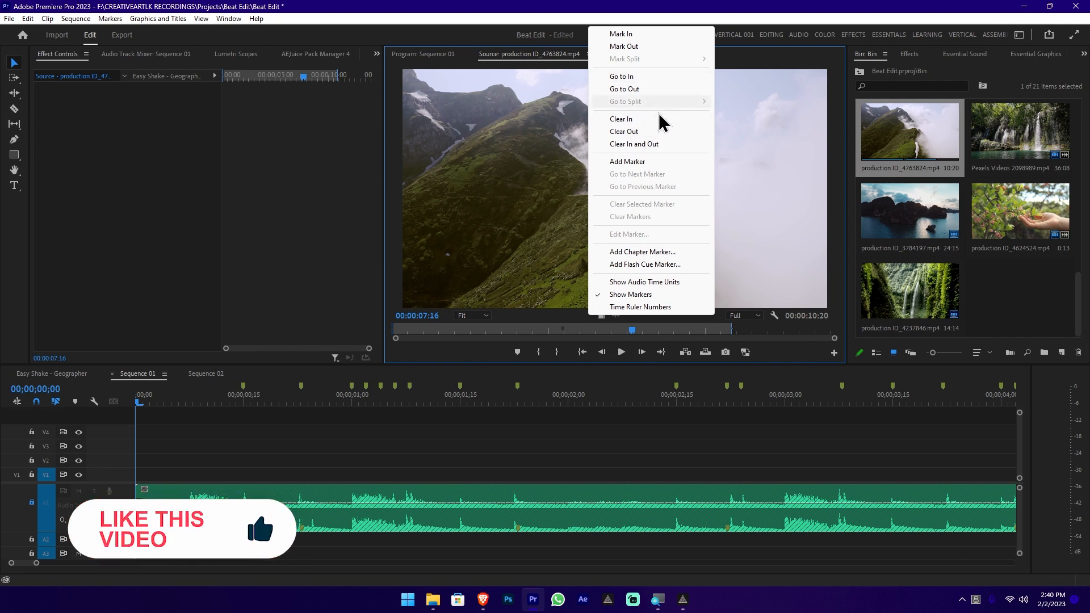
pyautogui.click(634, 144)
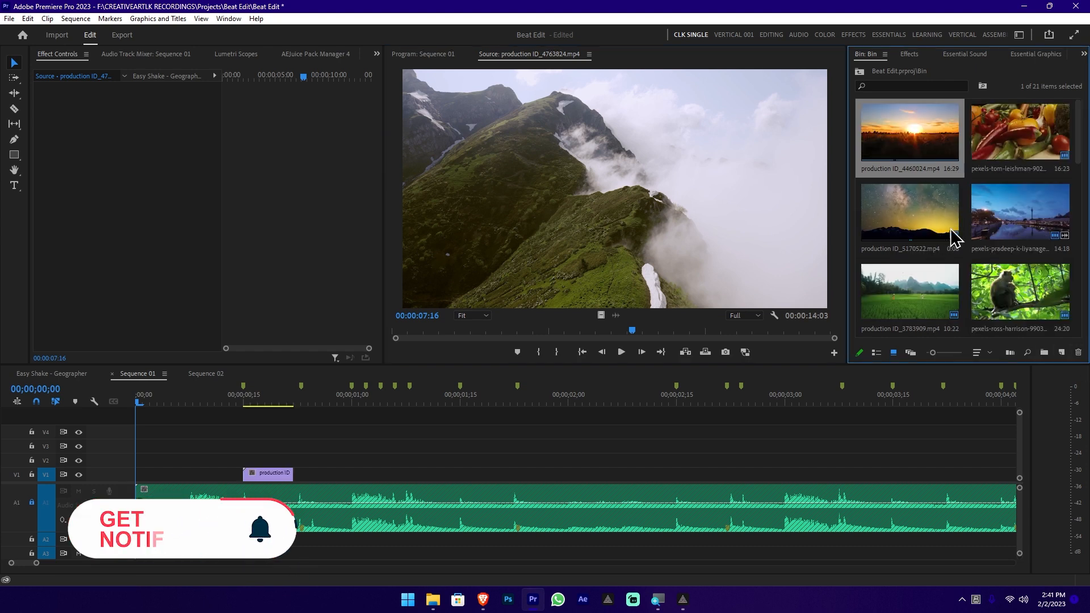
# - Automate all clips in the bin to Sequence 01 in Sort Order at unnumbered markers, using Overwrite Edit and ignoring audio
pyautogui.scroll(-3, 974, 196)
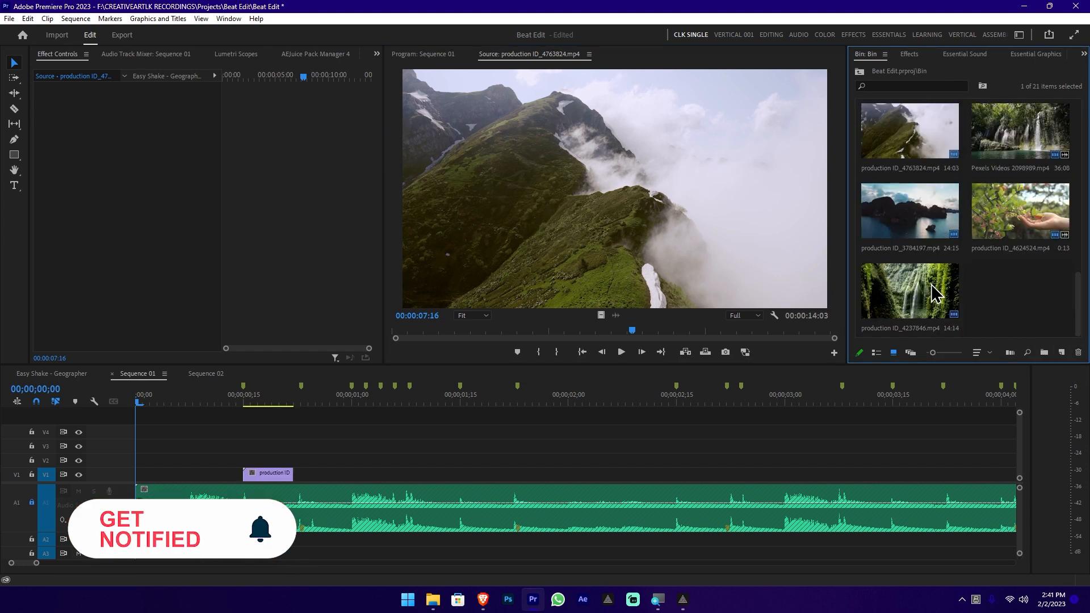
pyautogui.hotkey('ctrl', 'a')
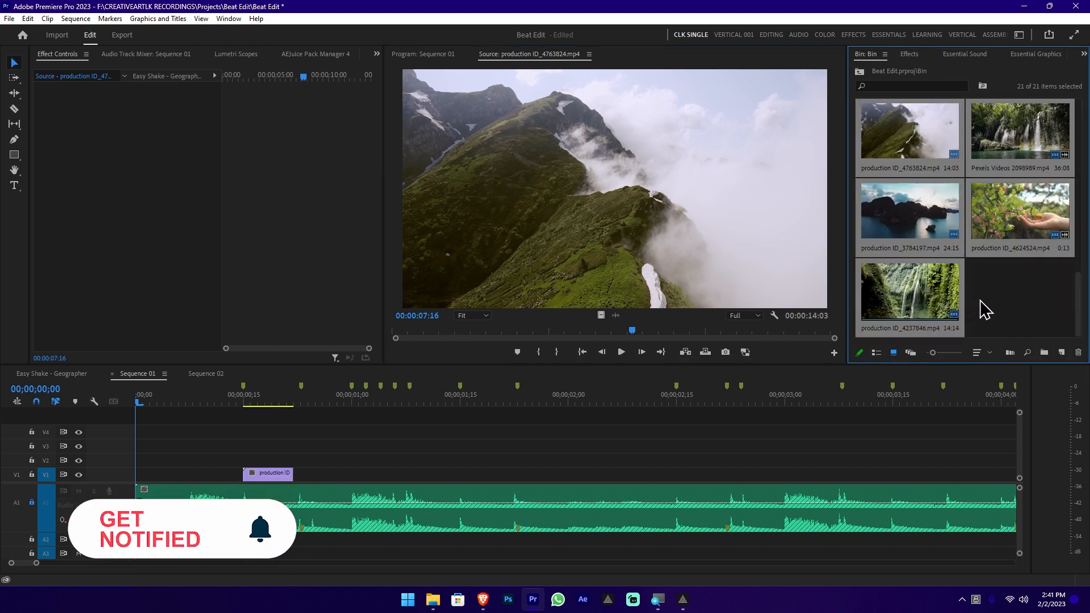
pyautogui.click(1009, 353)
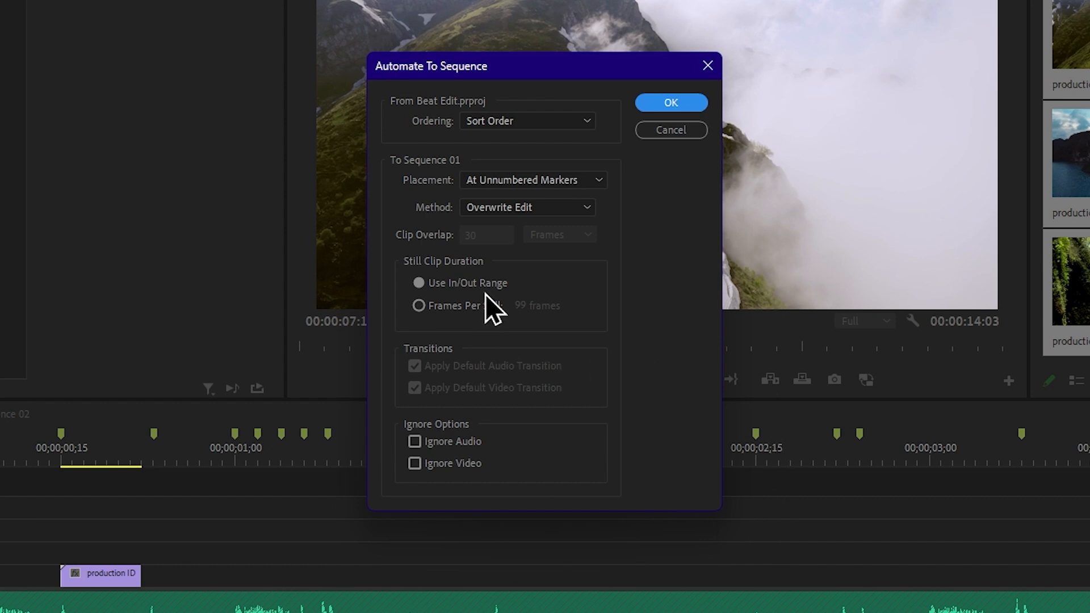
pyautogui.click(416, 443)
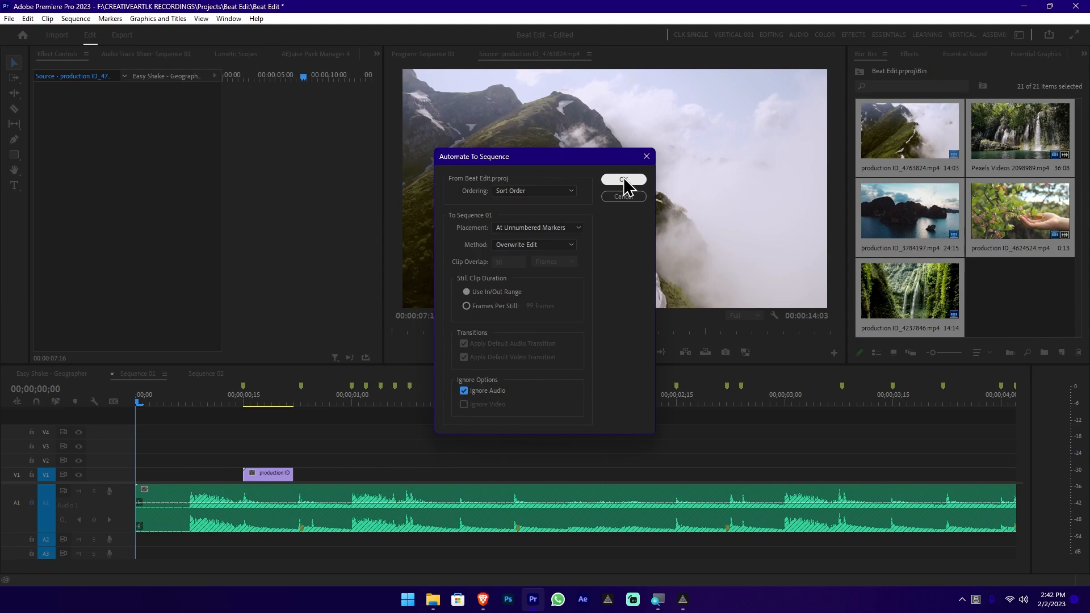
pyautogui.click(671, 102)
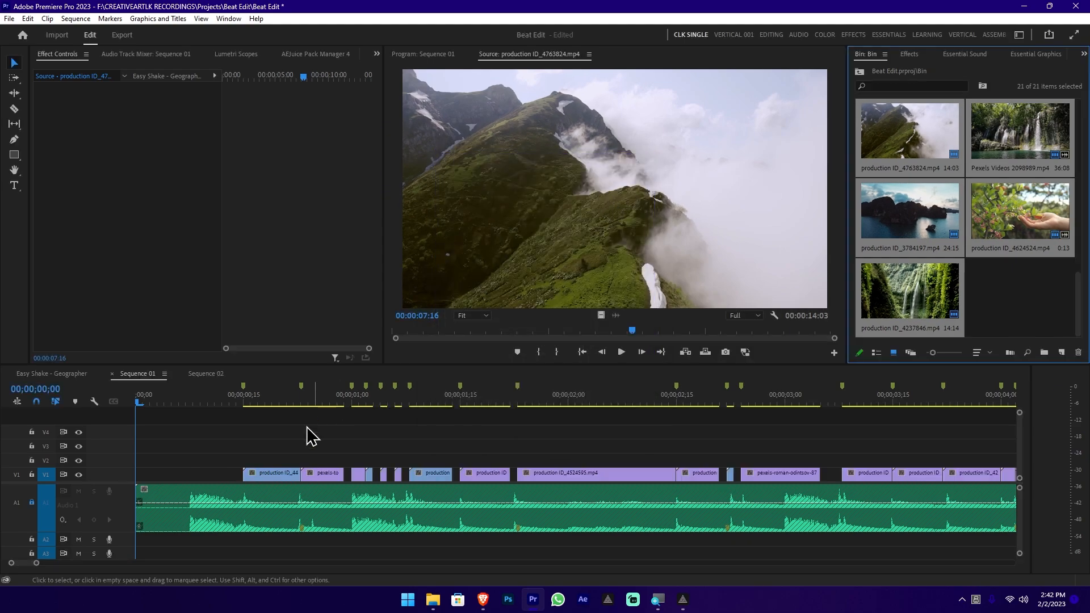
# - Extend the vegetables clip and the short clips after it to their next markers, closing the gaps up to about 00;00;01;08
pyautogui.keyDown('alt'); pyautogui.scroll(3, 236, 457); pyautogui.keyUp('alt')
pyautogui.moveTo(318, 400); pyautogui.dragTo(381, 418)
pyautogui.keyDown('alt'); pyautogui.scroll(2, 396, 451); pyautogui.keyUp('alt')
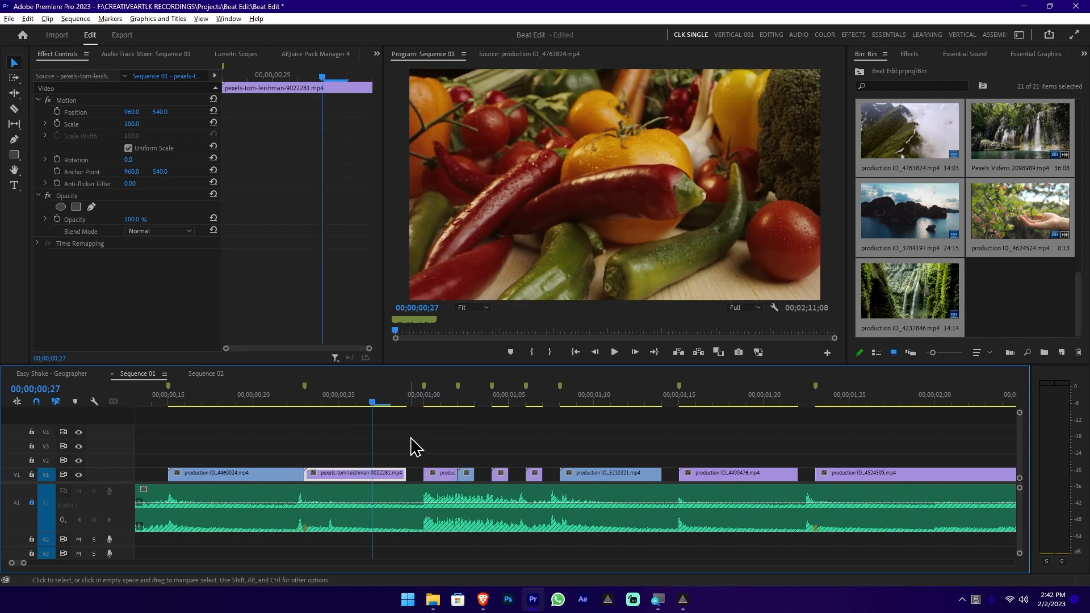
pyautogui.moveTo(387, 424); pyautogui.dragTo(580, 470)
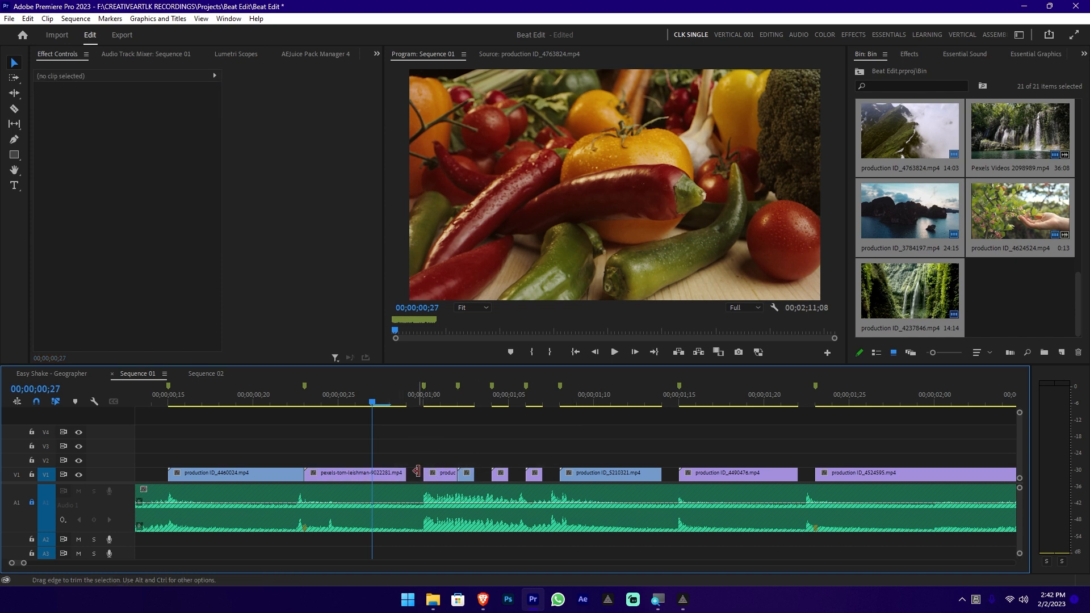
pyautogui.moveTo(411, 471); pyautogui.dragTo(559, 475)
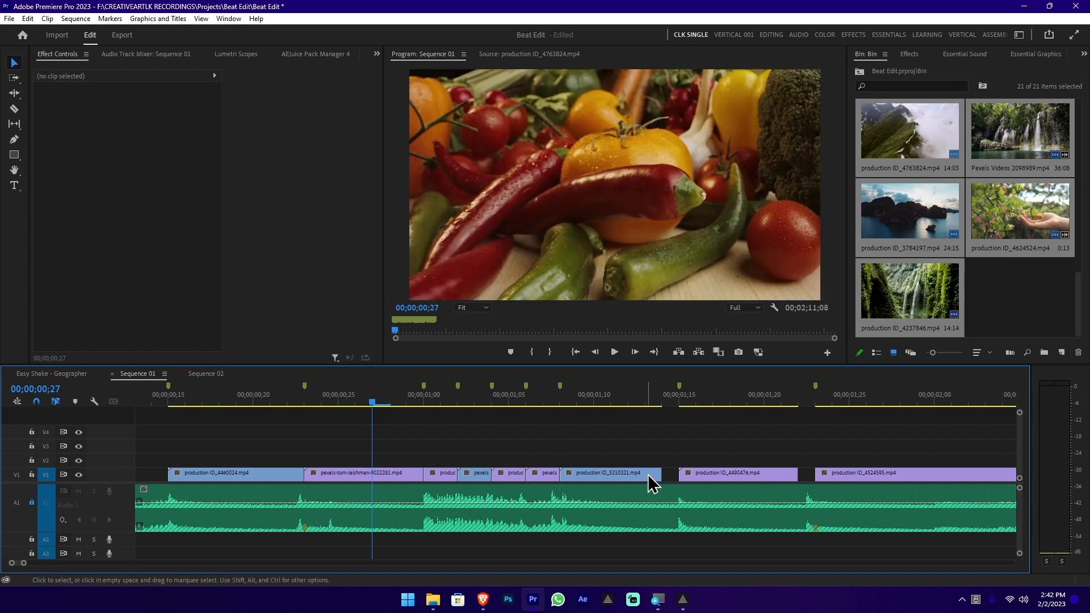
# - Extend the remaining clips on V1 to their next markers, closing every gap through the last clip
pyautogui.hscroll(5, 795, 489)
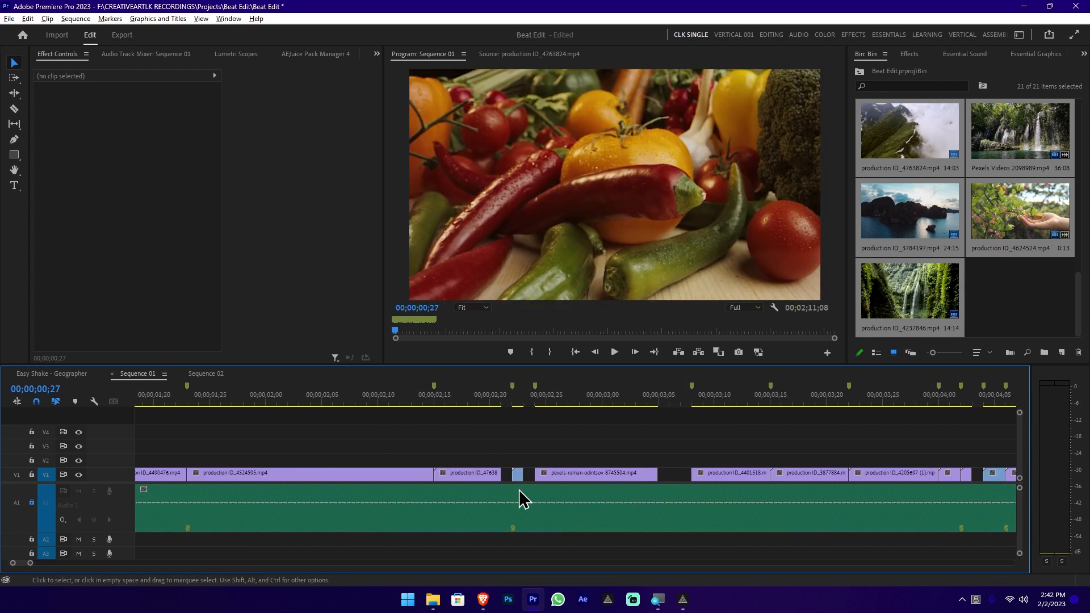
pyautogui.moveTo(526, 474); pyautogui.dragTo(543, 474)
pyautogui.scroll(-3, 758, 486)
pyautogui.moveTo(730, 474)
pyautogui.mouseDown()
pyautogui.moveTo(782, 474)
pyautogui.moveTo(740, 474)
pyautogui.mouseUp()
pyautogui.scroll(3, 817, 482)
pyautogui.scroll(-2, 766, 484)
pyautogui.scroll(-3, 766, 489)
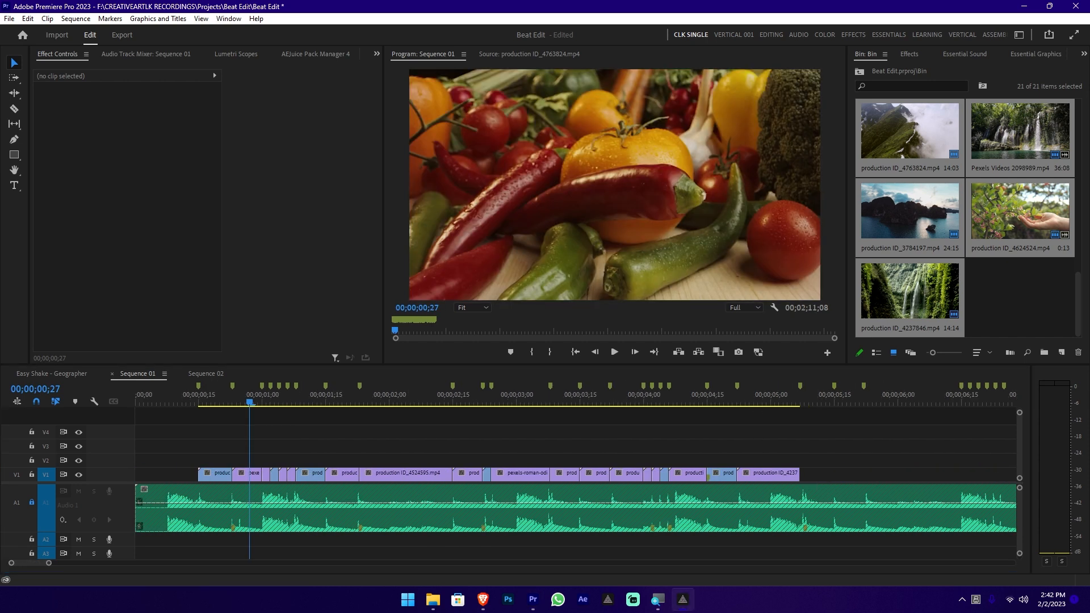
pyautogui.scroll(1, 304, 458)
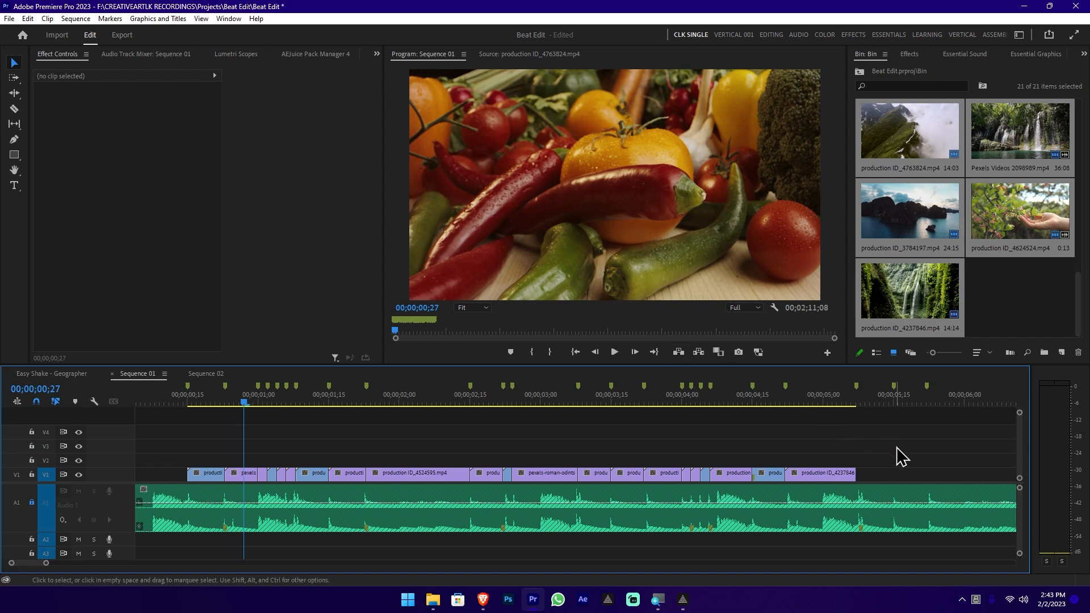
# - Select all the video clips on V1 and apply Set to Frame Size to them
pyautogui.moveTo(575, 455); pyautogui.dragTo(161, 477)
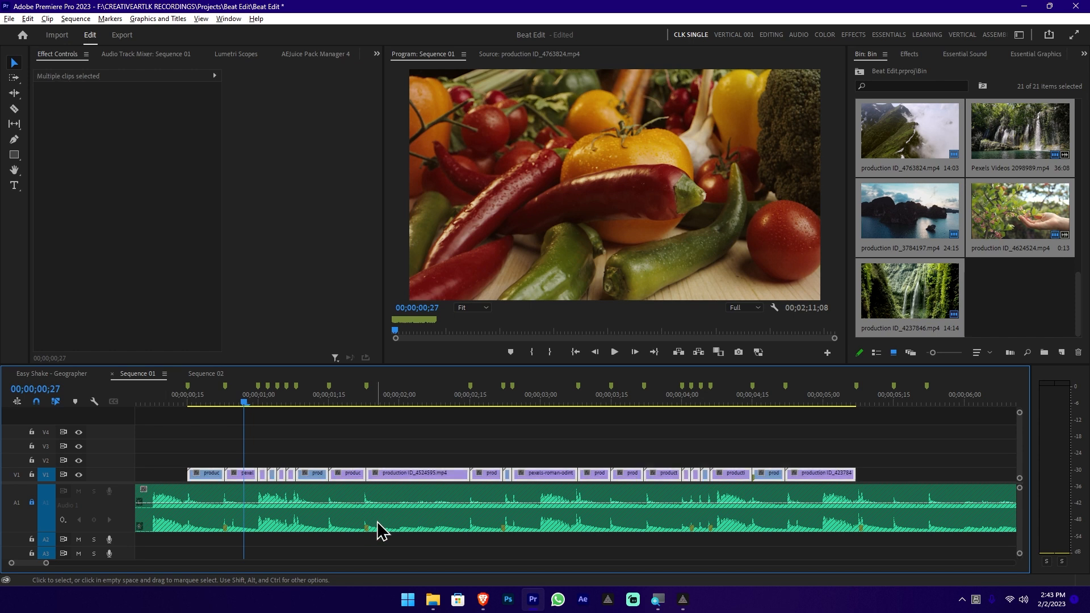
pyautogui.rightClick(404, 475)
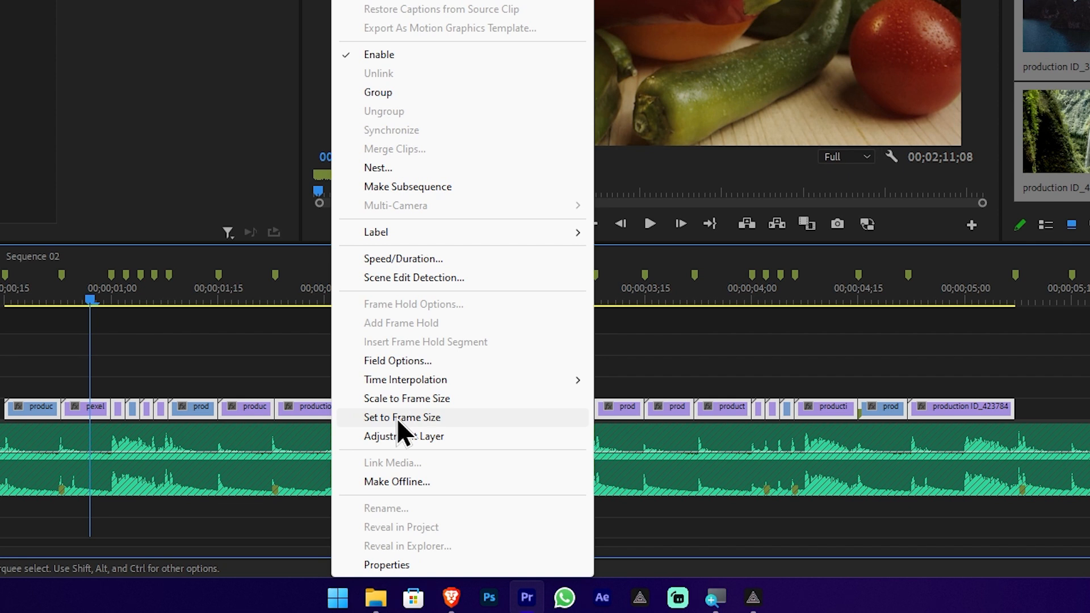
pyautogui.click(397, 418)
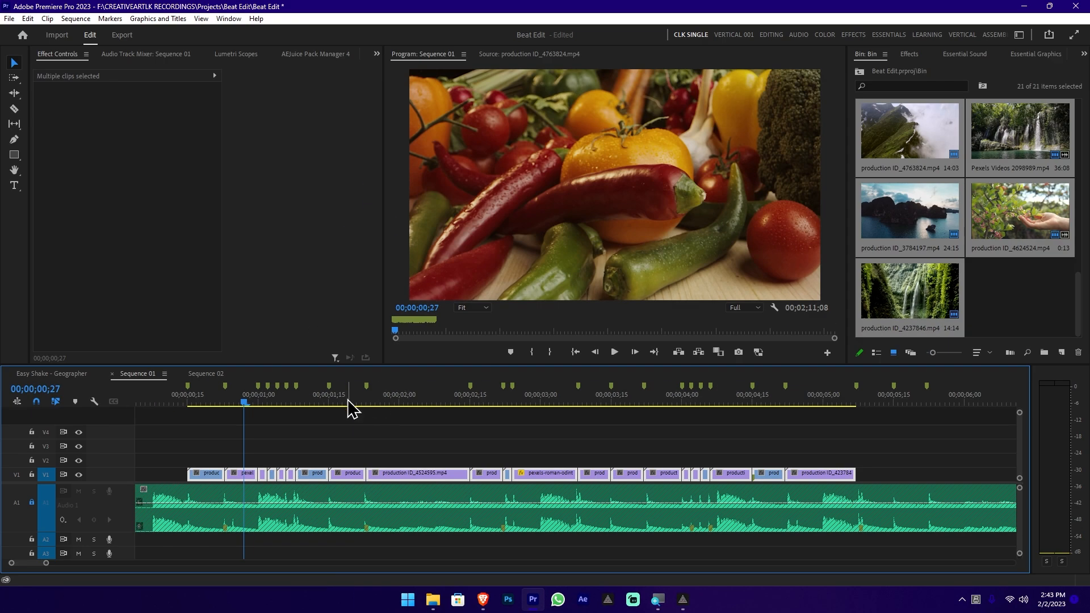
# - Play the edit from the first clip at 00;00;00;15 to check the cuts against the beat
pyautogui.moveTo(348, 399); pyautogui.dragTo(214, 413)
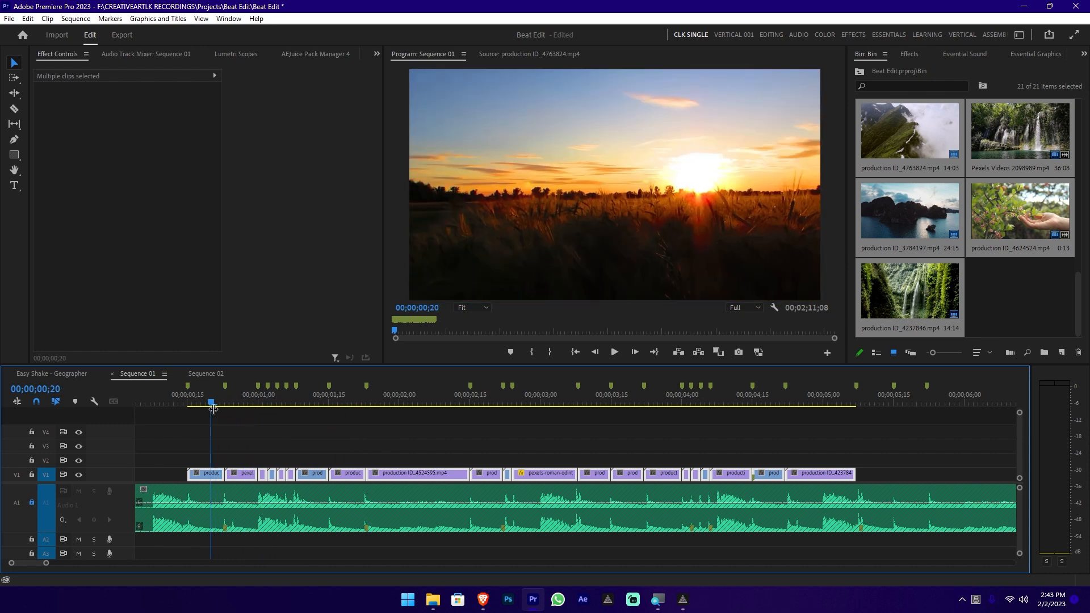
pyautogui.press('-')
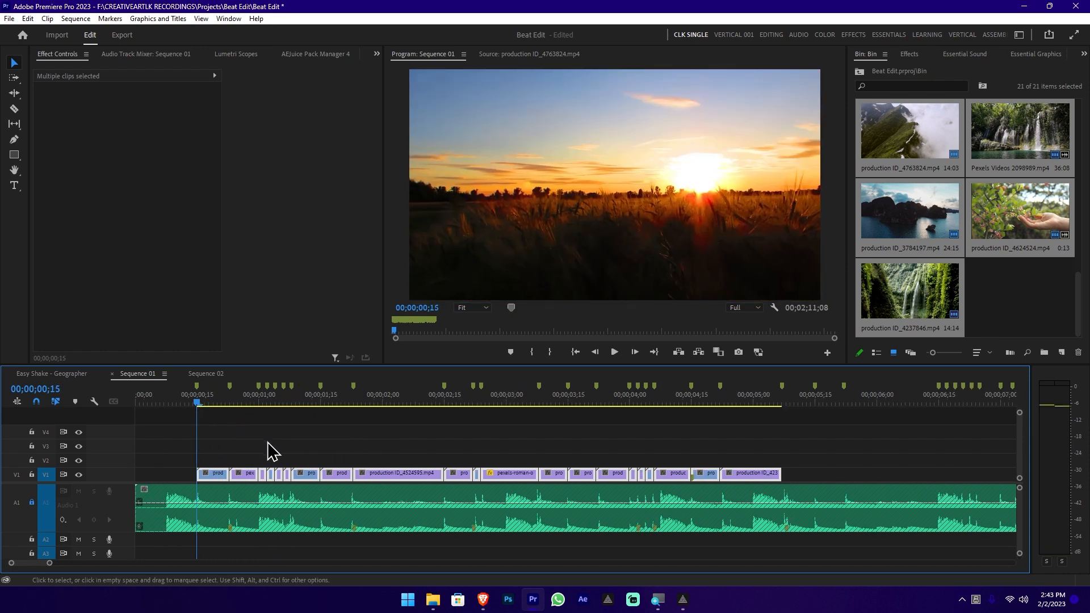
pyautogui.press('space')
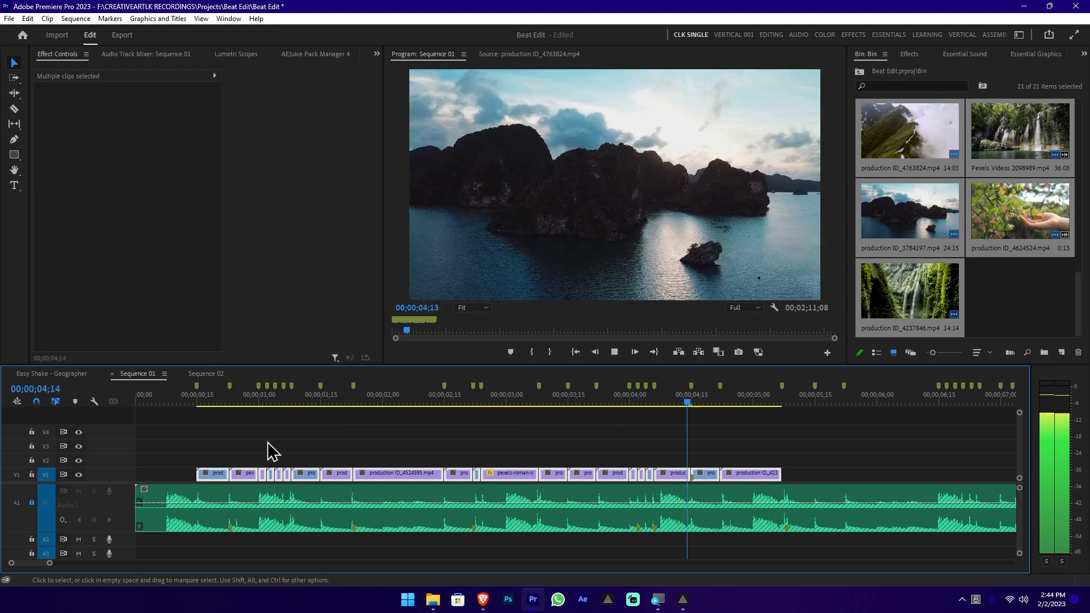
pyautogui.press('space')
# - Automate the bin's selected clips to Sequence 01 again from 00;00;05;07, in Sort Order at unnumbered markers with Overwrite Edit, ignoring audio
pyautogui.press('-')
pyautogui.press('-')
pyautogui.press('-')
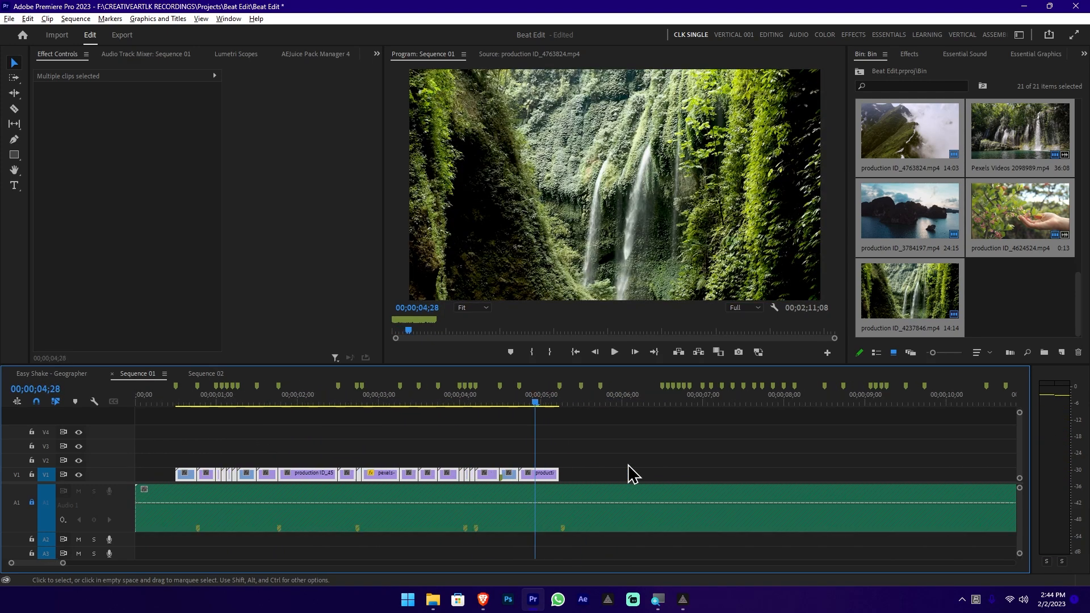
pyautogui.press('-')
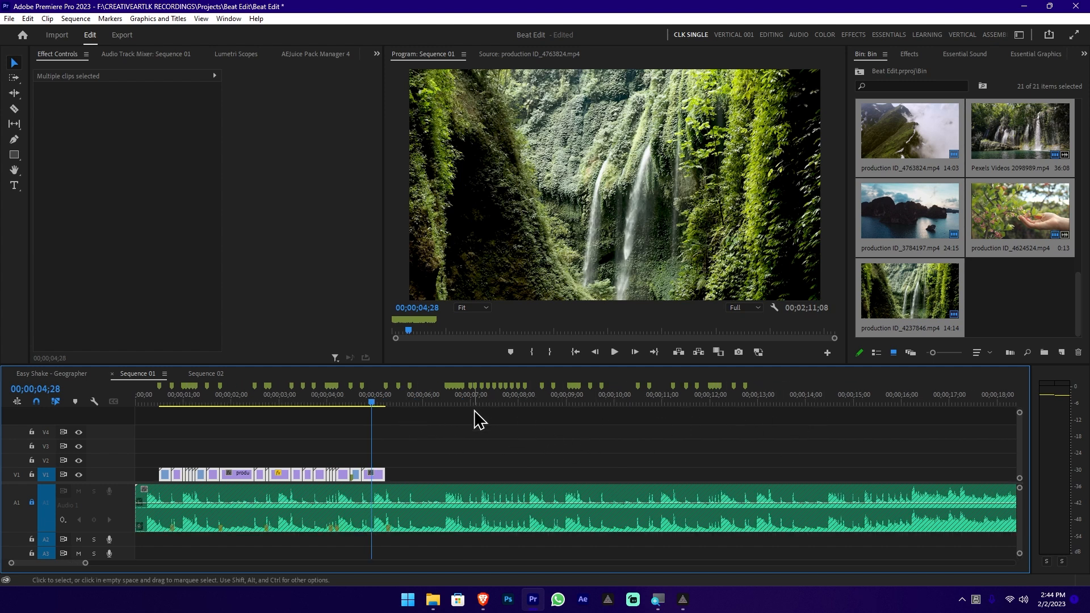
pyautogui.scroll(4, 946, 246)
pyautogui.scroll(-4, 946, 246)
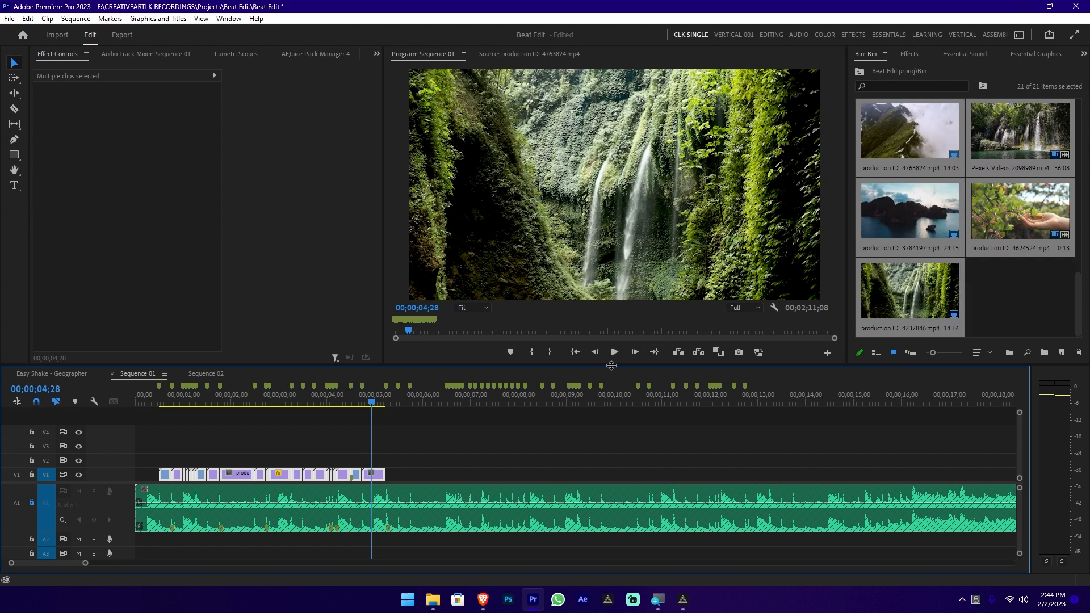
pyautogui.scroll(5, 335, 447)
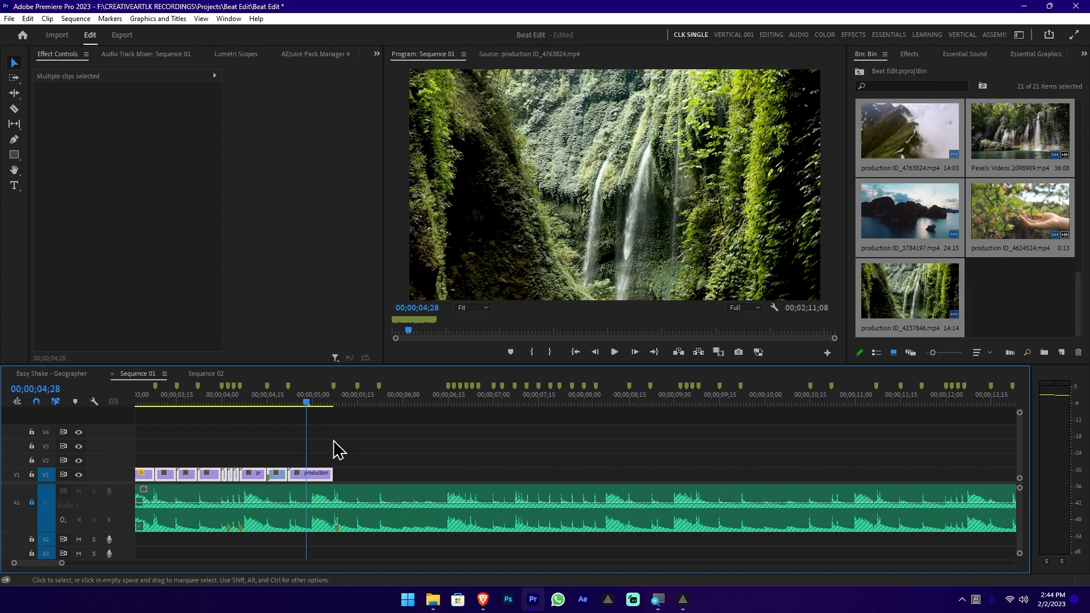
pyautogui.moveTo(335, 402); pyautogui.dragTo(351, 401)
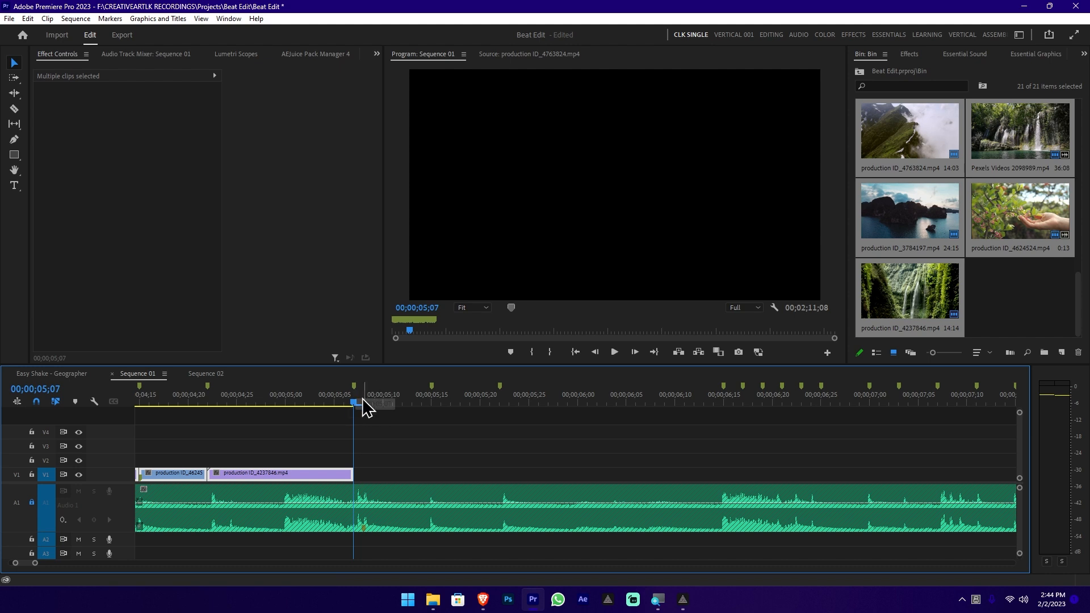
pyautogui.click(1010, 352)
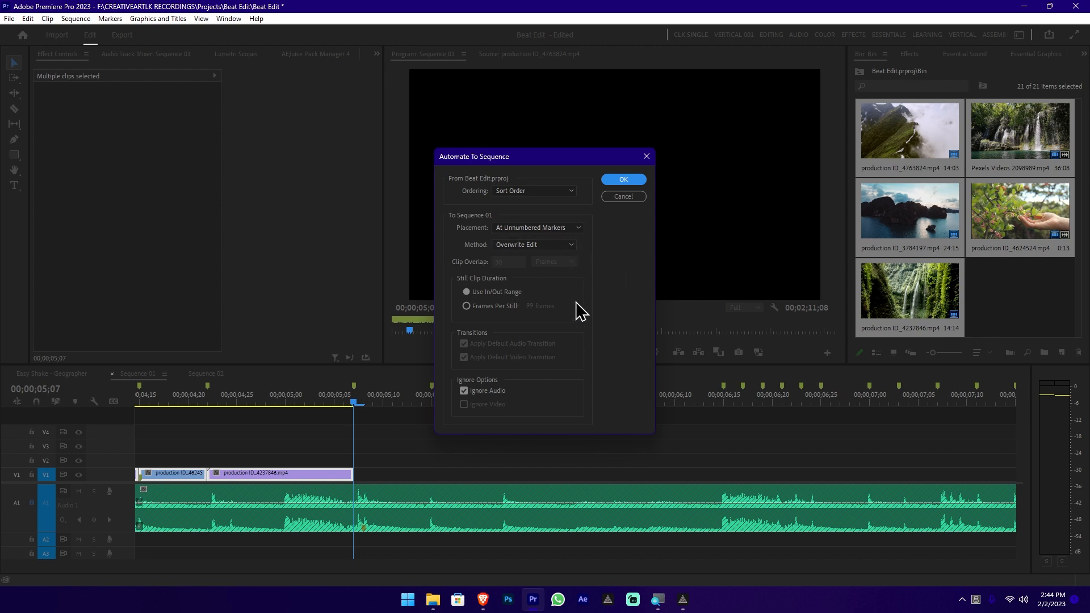
pyautogui.click(623, 179)
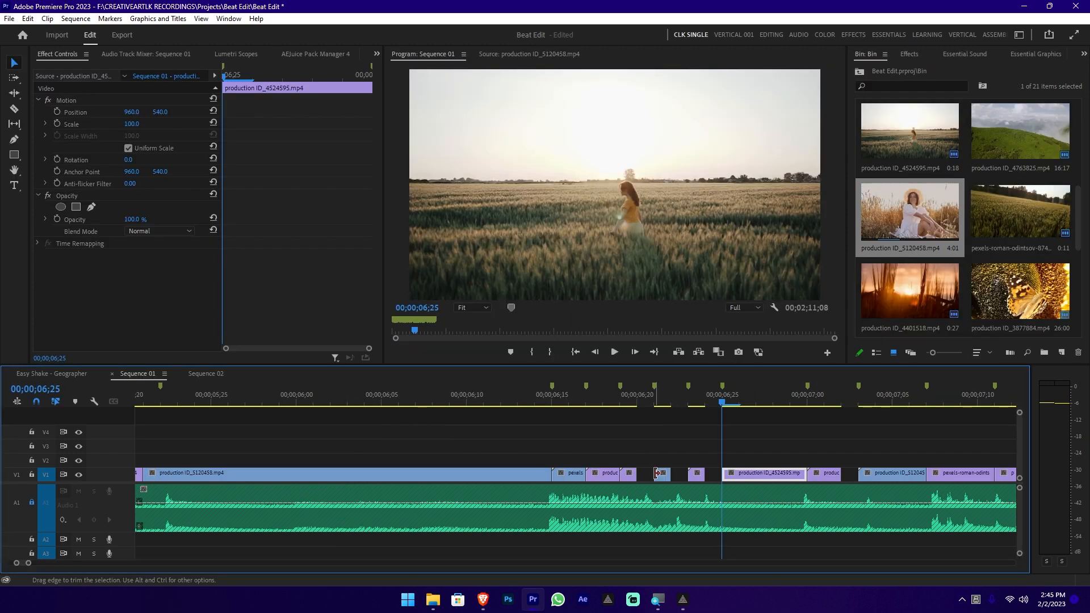
# - Extend the second batch of clips on V1 to their next markers, closing the gaps up to 00;00;09;02
pyautogui.moveTo(656, 473); pyautogui.dragTo(721, 474)
pyautogui.scroll(-1, 713, 476)
pyautogui.scroll(-2, 694, 481)
pyautogui.press('-')
pyautogui.scroll(2, 796, 461)
pyautogui.scroll(-2, 796, 461)
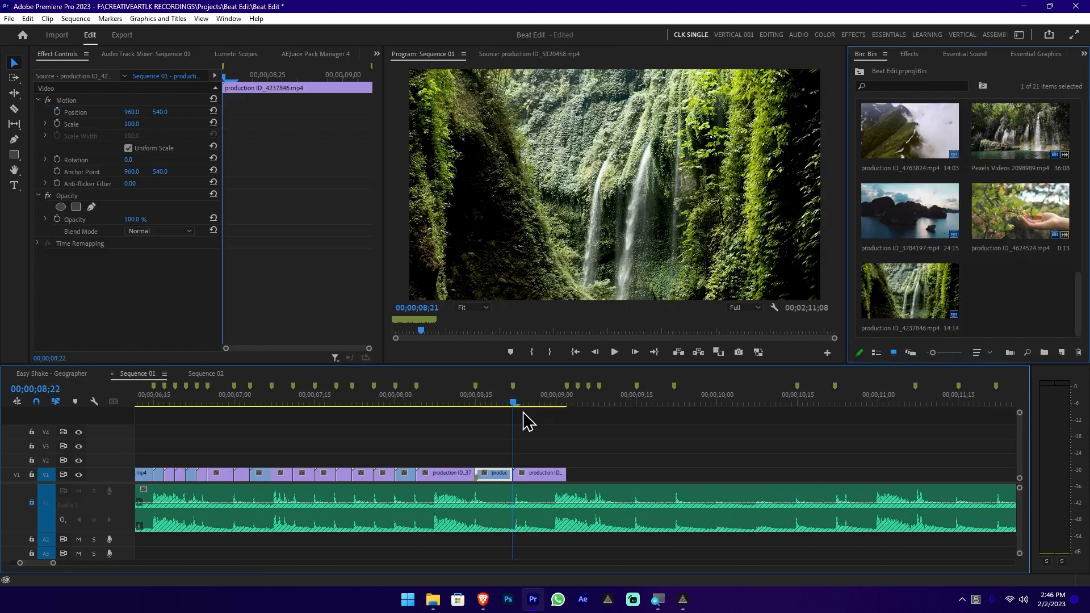
# - Automate all clips in the bin to Sequence 01 from 00;00;09;02, in Sort Order at unnumbered markers with Overwrite Edit, ignoring audio
pyautogui.click(524, 403)
pyautogui.scroll(2, 547, 451)
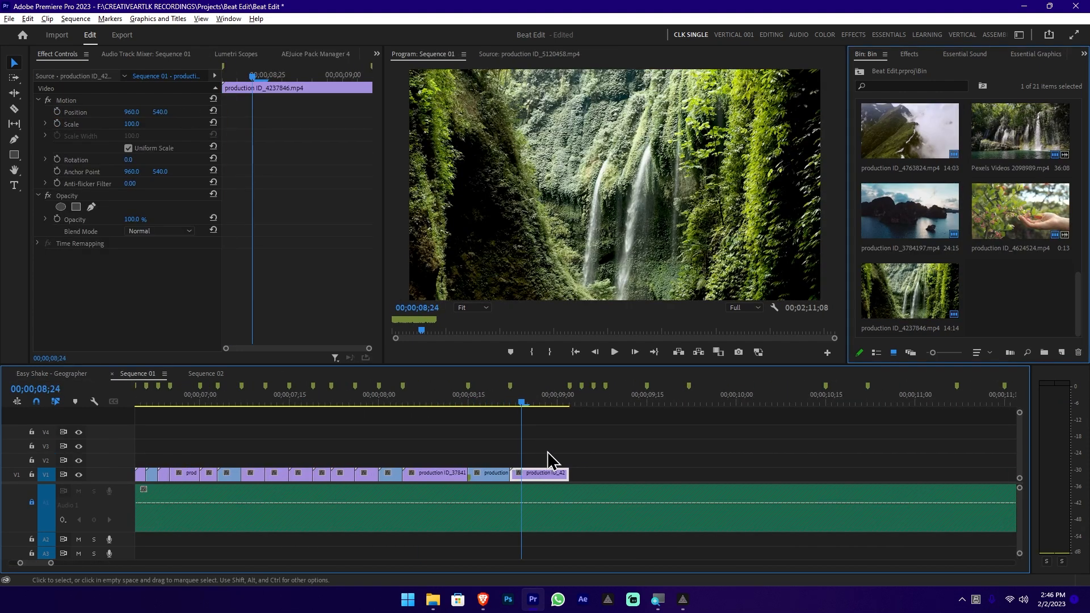
pyautogui.moveTo(545, 407); pyautogui.dragTo(590, 409)
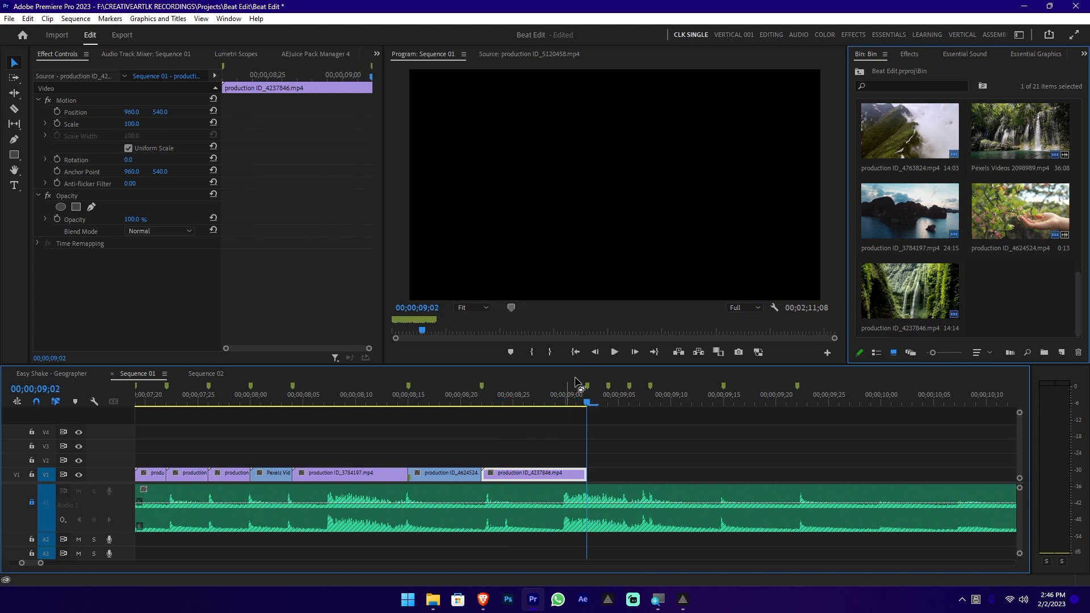
pyautogui.scroll(1, 607, 443)
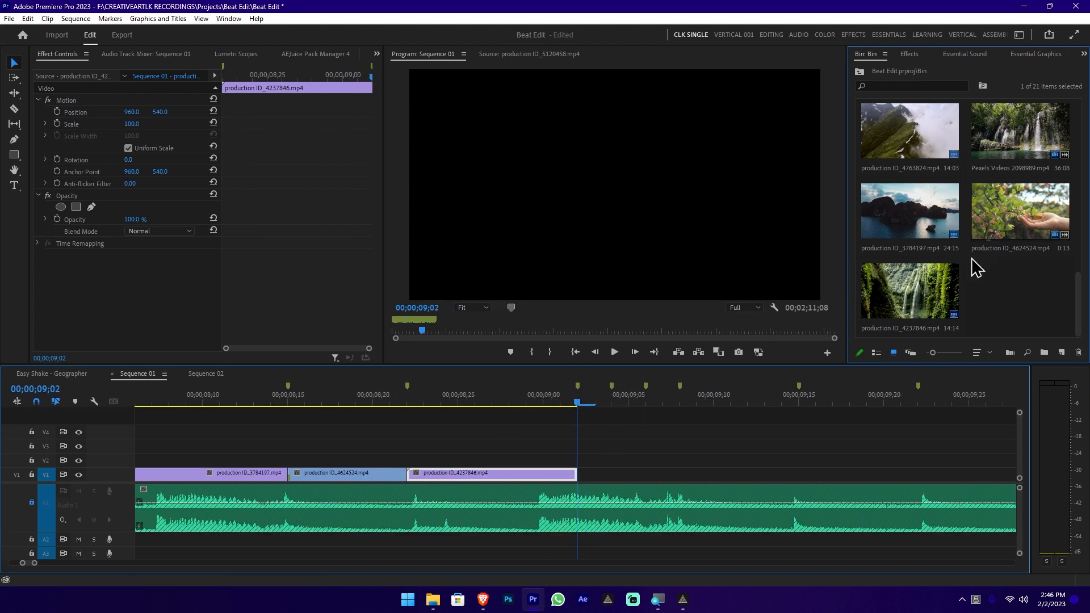
pyautogui.click(930, 293)
pyautogui.scroll(3, 1012, 274)
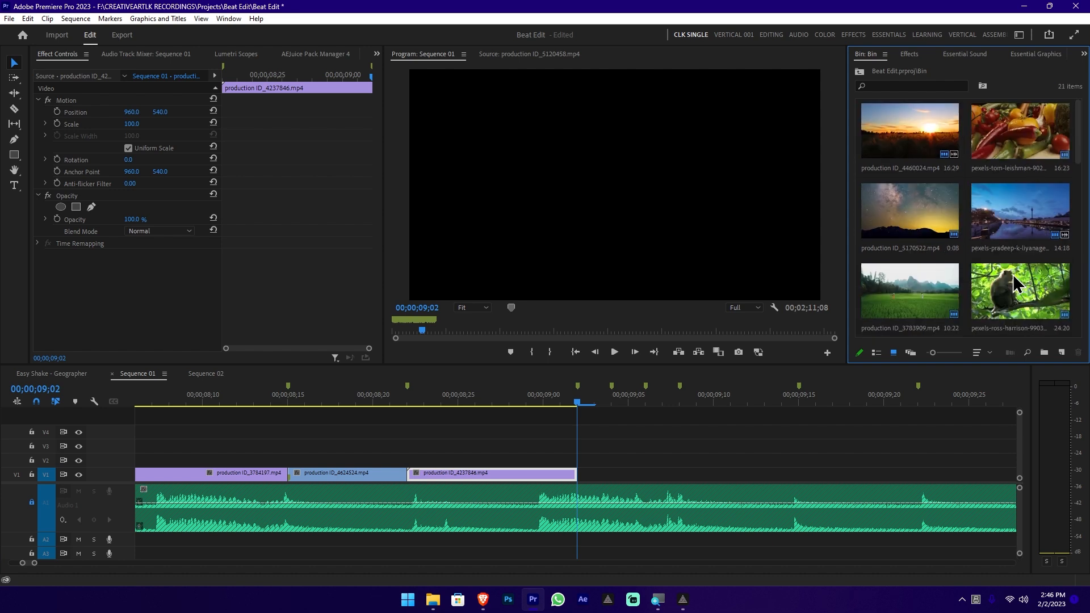
pyautogui.scroll(-3, 951, 192)
pyautogui.hotkey('ctrl', 'a')
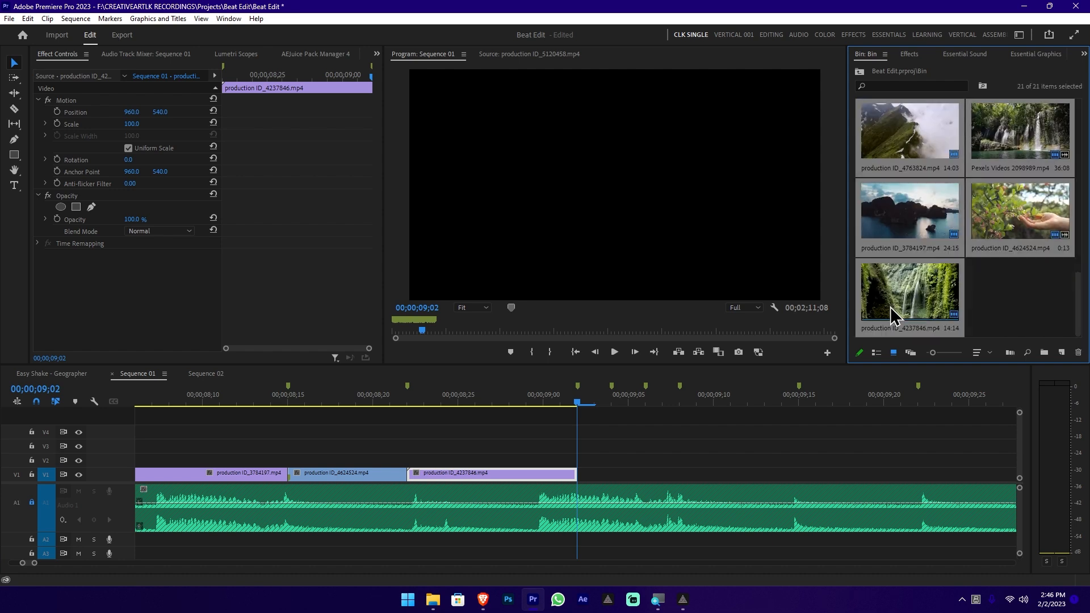
pyautogui.click(1010, 352)
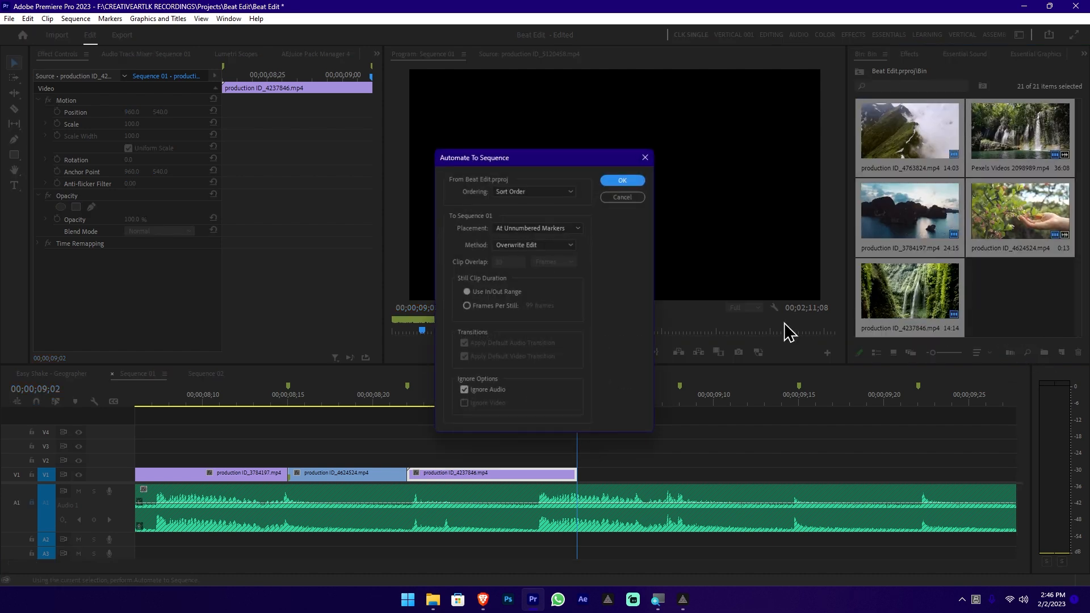
pyautogui.click(629, 181)
pyautogui.click(643, 451)
# - Extend the third batch of clips on V1 to their next markers, closing the gaps from 00;00;09;02 to 00;00;13;06
pyautogui.scroll(-2, 687, 468)
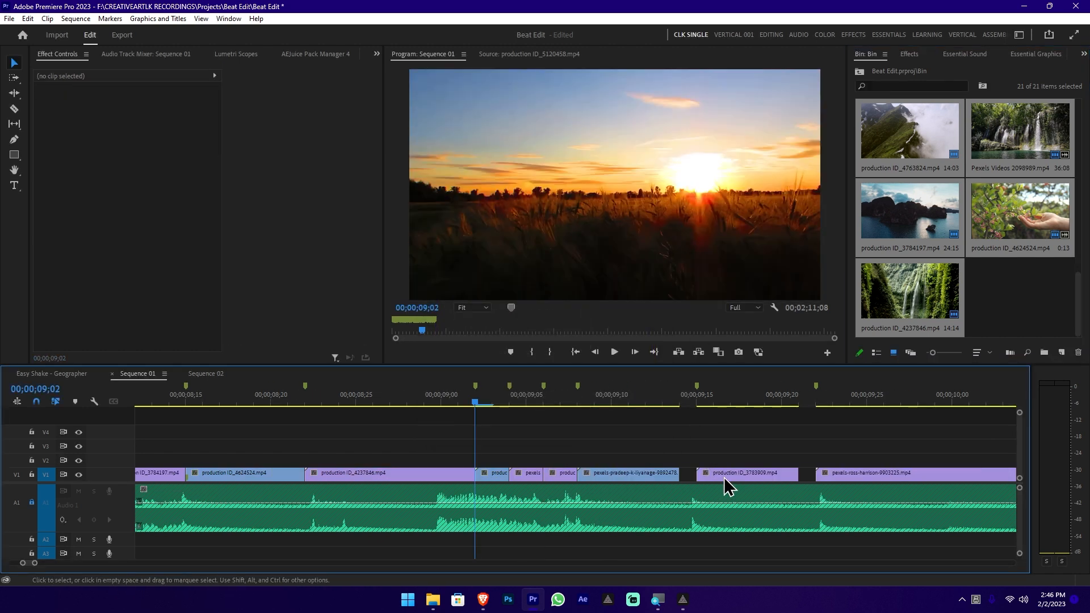
pyautogui.scroll(-10, 800, 470)
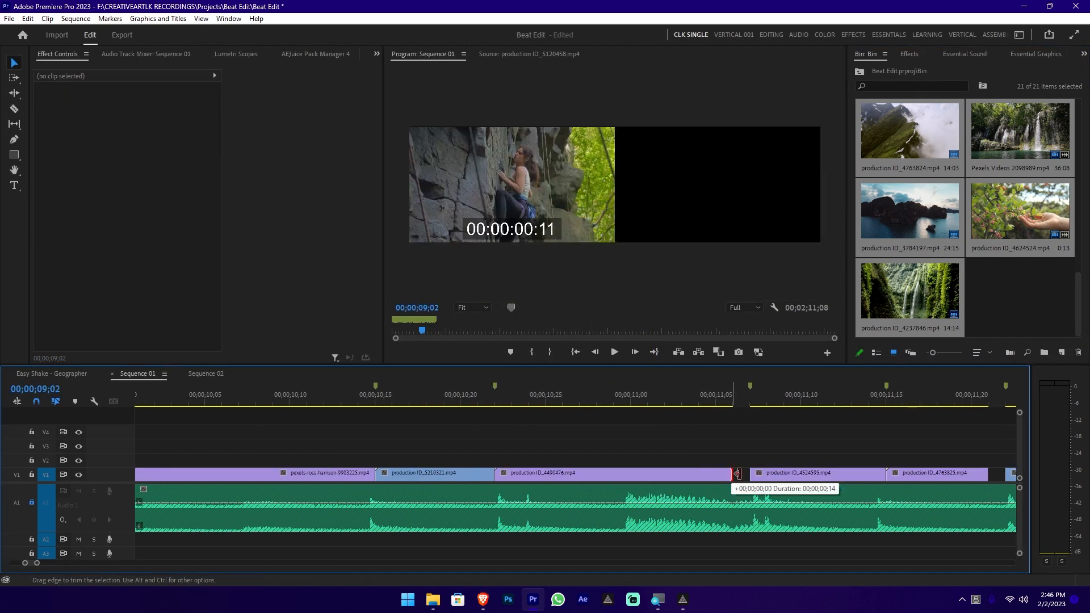
pyautogui.moveTo(815, 470); pyautogui.dragTo(835, 470)
pyautogui.scroll(-8, 758, 468)
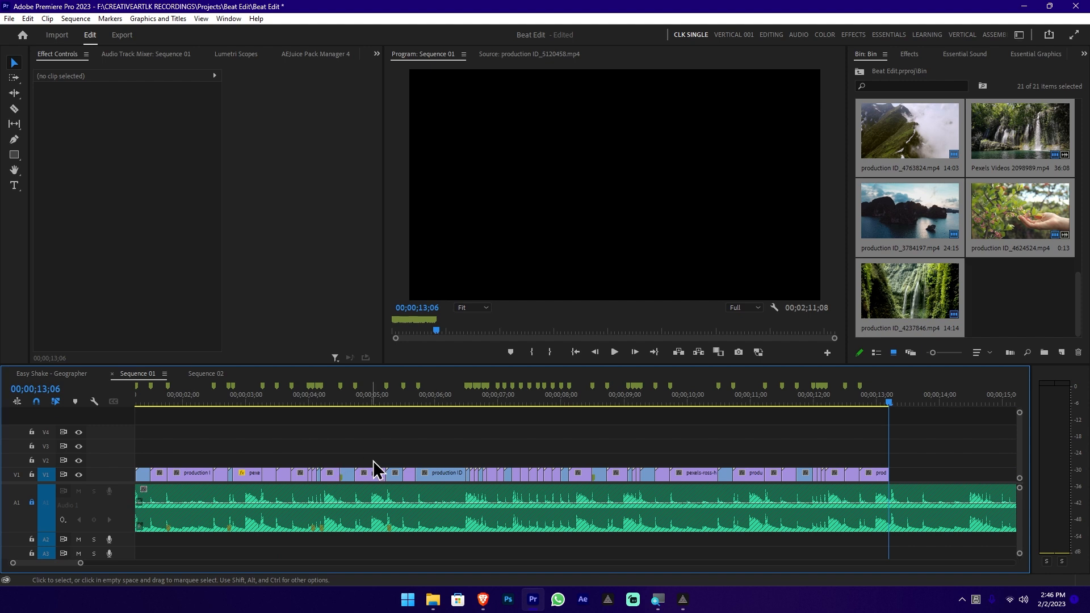
# - Review the whole beat edit in the enlarged Program monitor, then return to the normal layout and stop playback
pyautogui.scroll(-3, 376, 461)
pyautogui.scroll(1, 379, 461)
pyautogui.scroll(5, 380, 460)
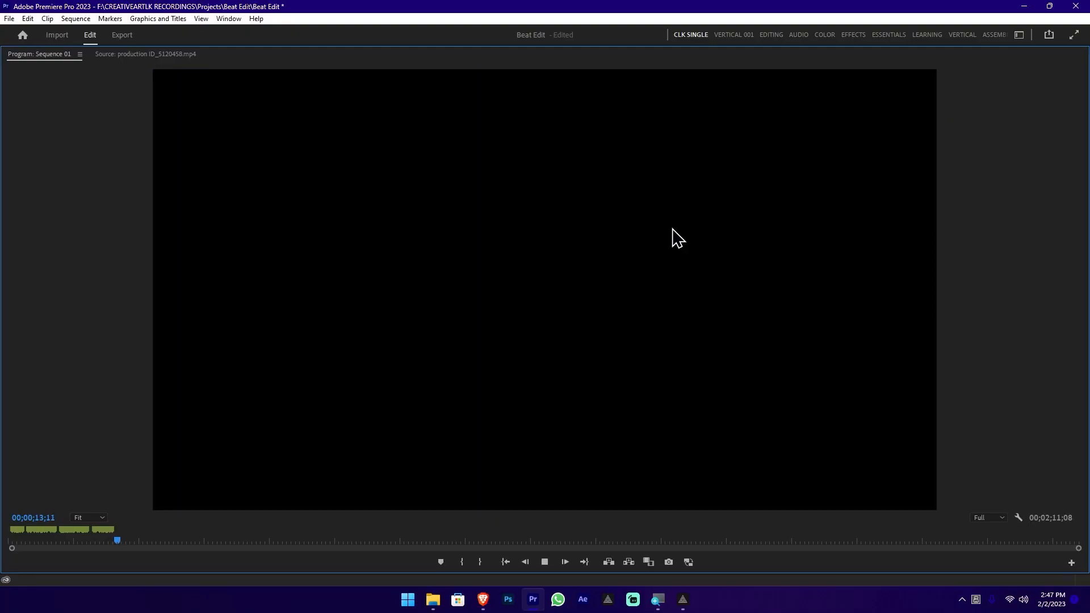
pyautogui.press('`')
pyautogui.press('space')
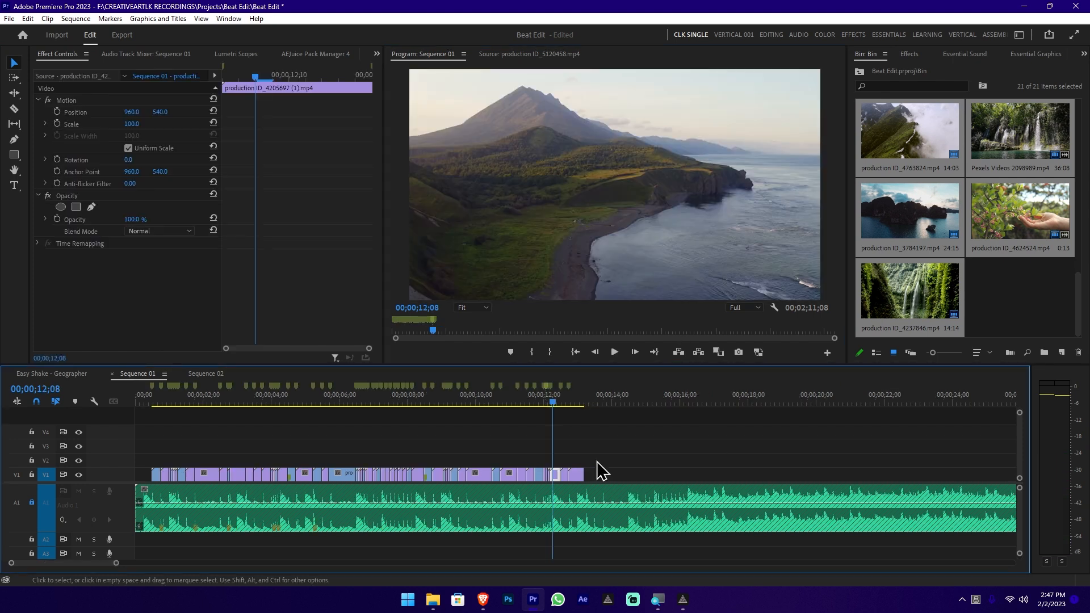